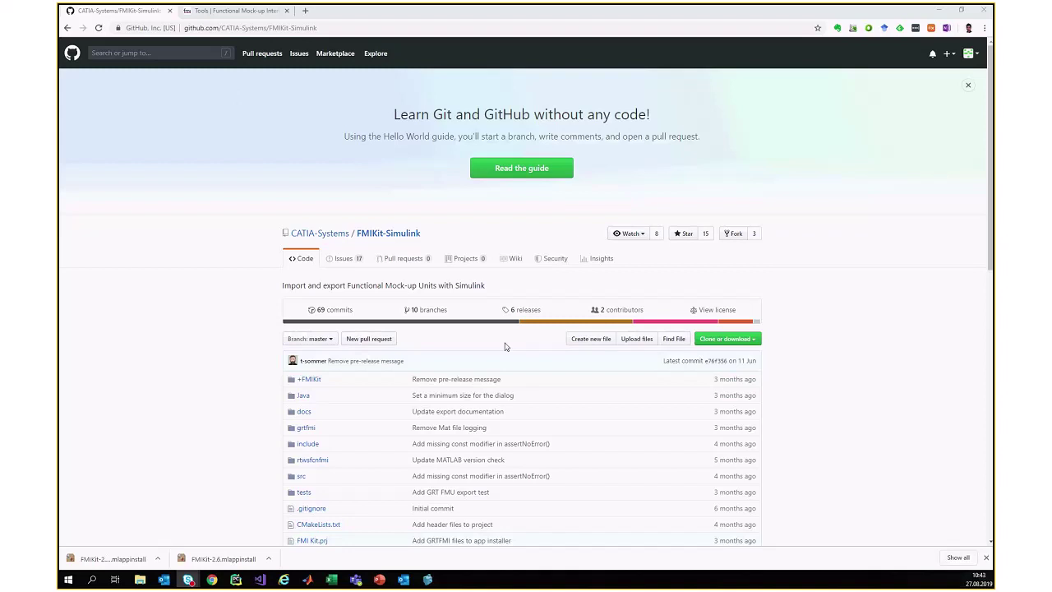
Step: Scroll the FMIKit-Simulink repository page down and back up to reach the releases link
scroll(479, 377, "down", 1)
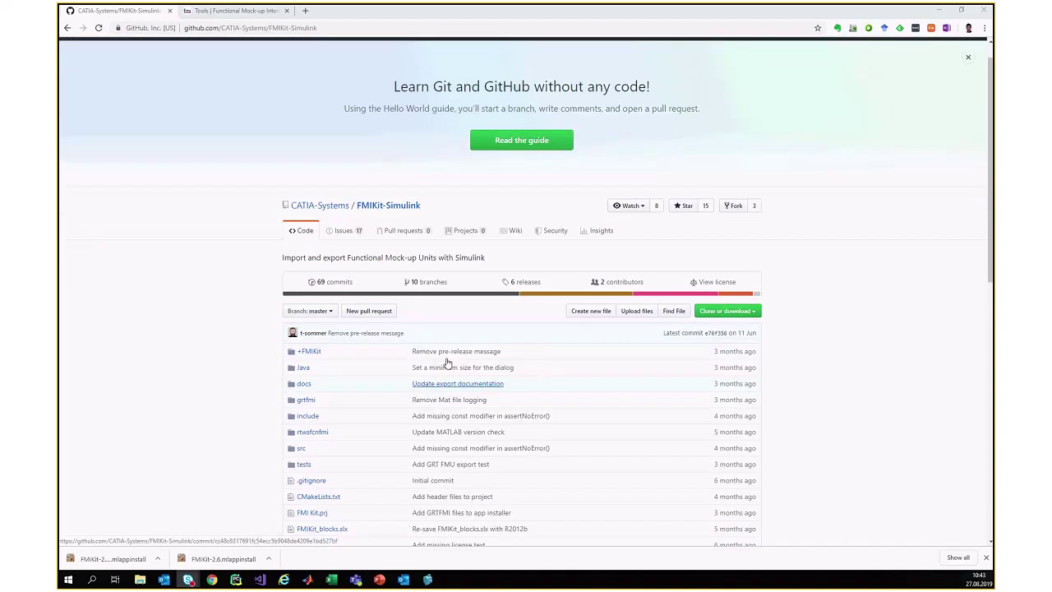
scroll(447, 364, "up", 1)
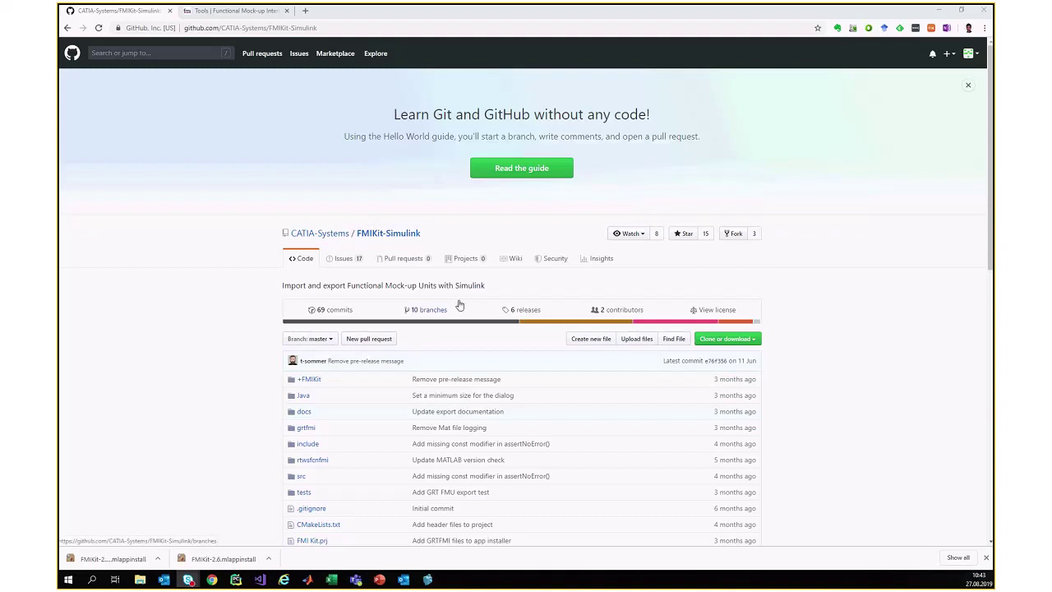
Step: Review the v2.6 release and its FMIKit-2.6.mlappinstall asset, then minimize Chrome
left_click(515, 310)
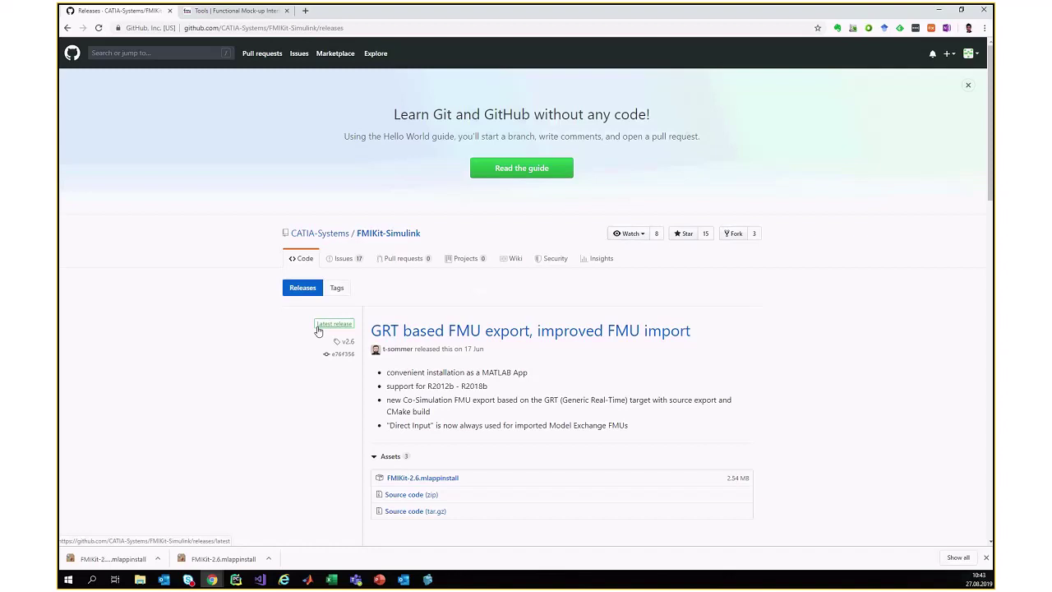
scroll(386, 394, "down", 1)
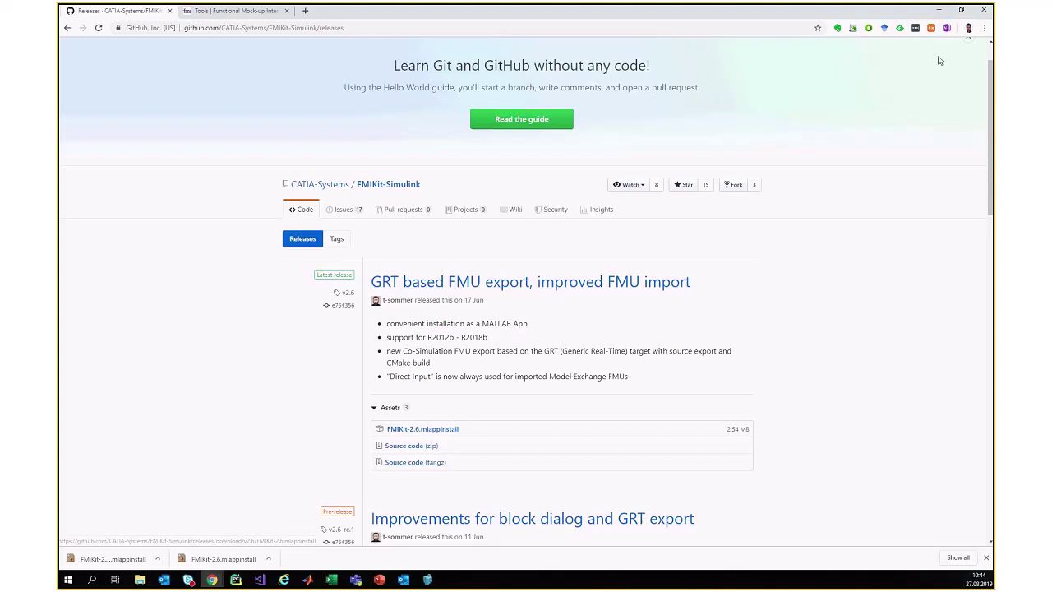
left_click(938, 10)
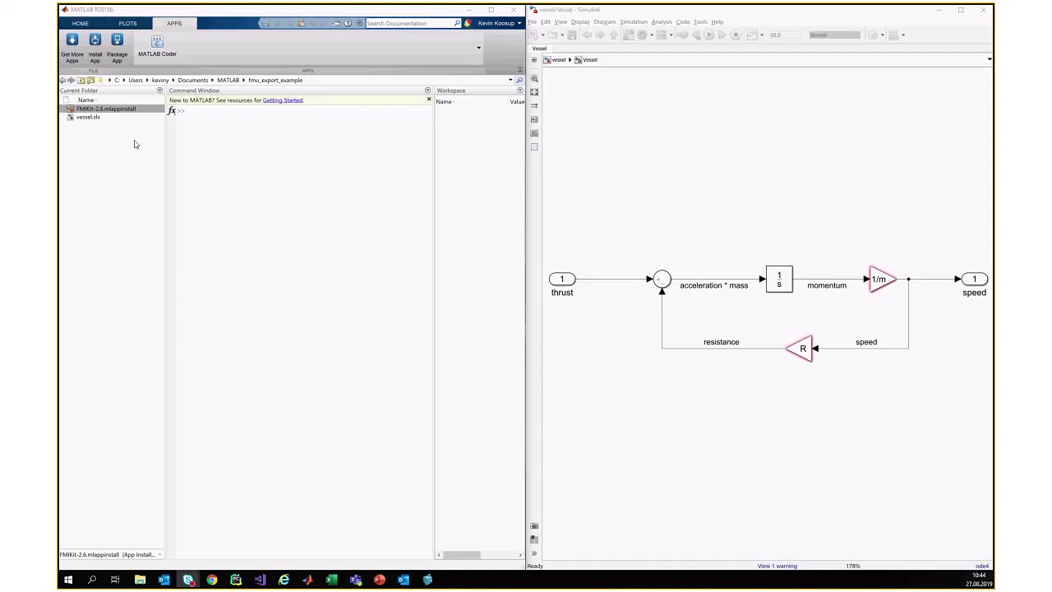
Step: Install the FMI Kit app from FMIKit-2.6.mlappinstall and dismiss the installed notice
double_click(82, 110)
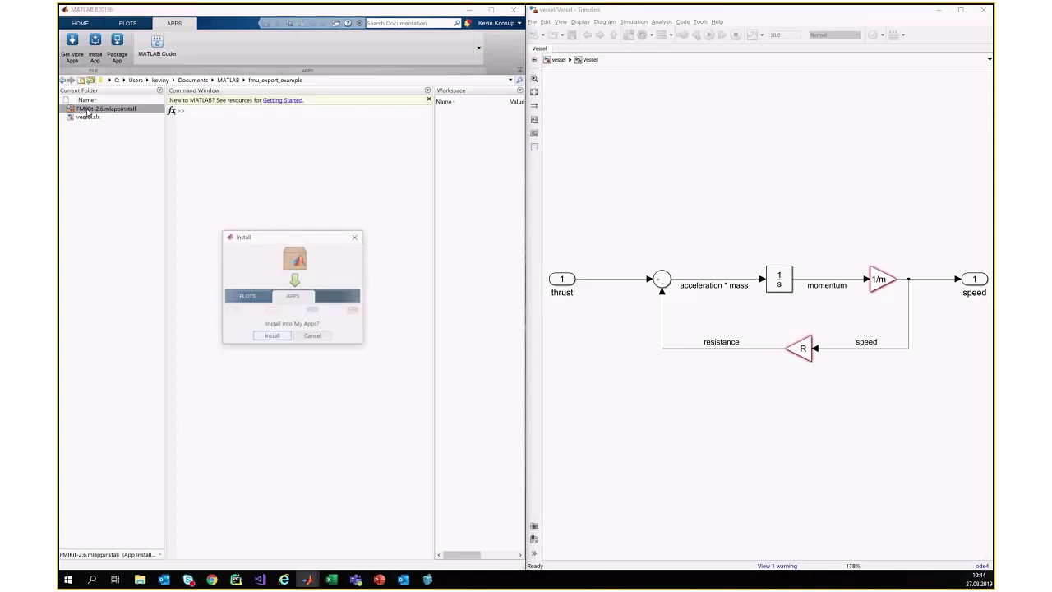
left_click(278, 339)
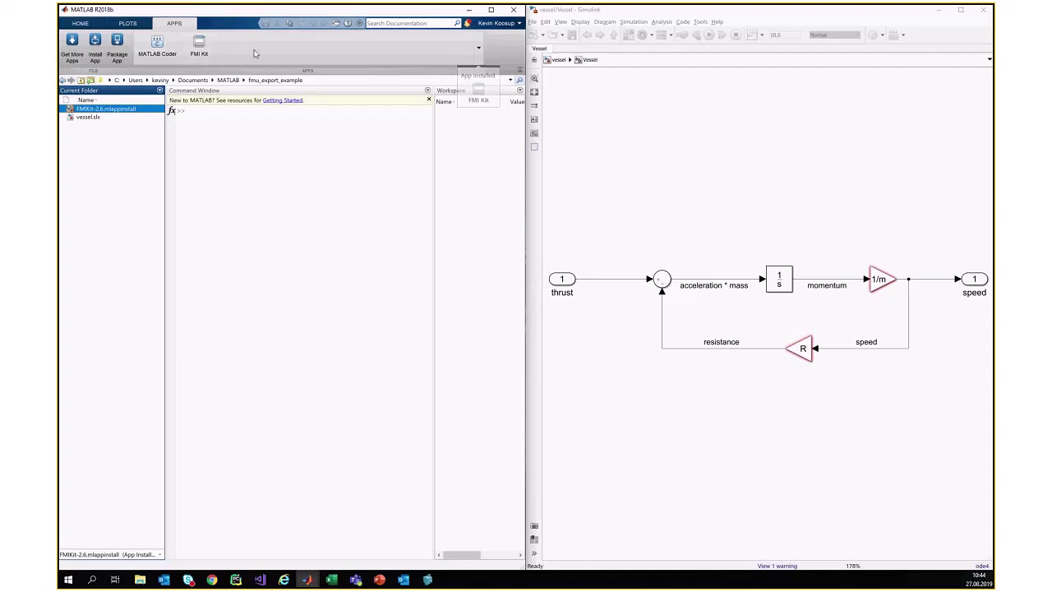
left_click(198, 48)
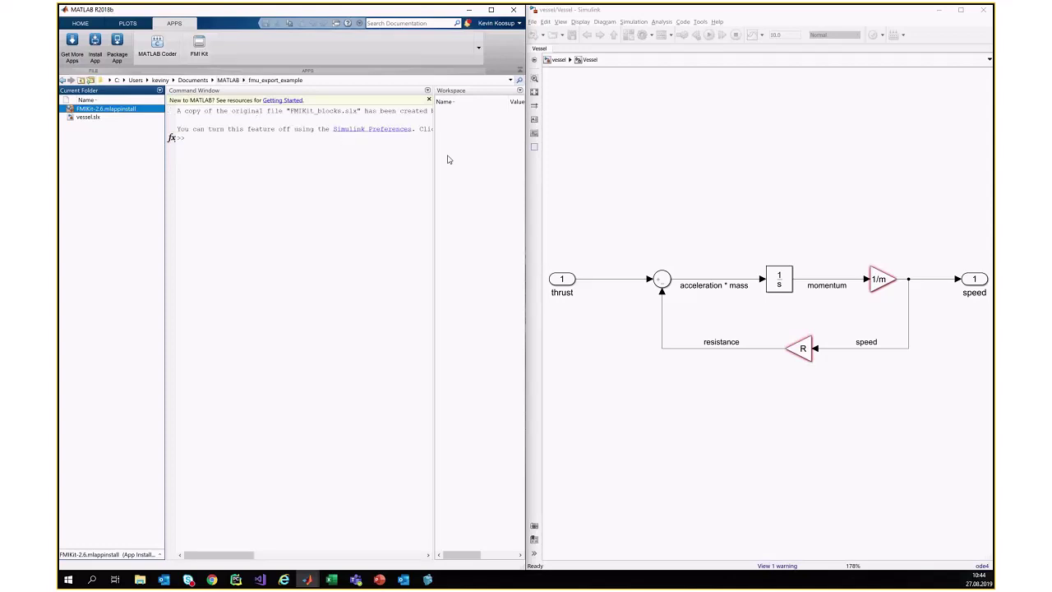
Step: Maximize MATLAB to full screen and adjust the layout to read the Command Window
mouse_move(494, 12)
left_click(491, 10)
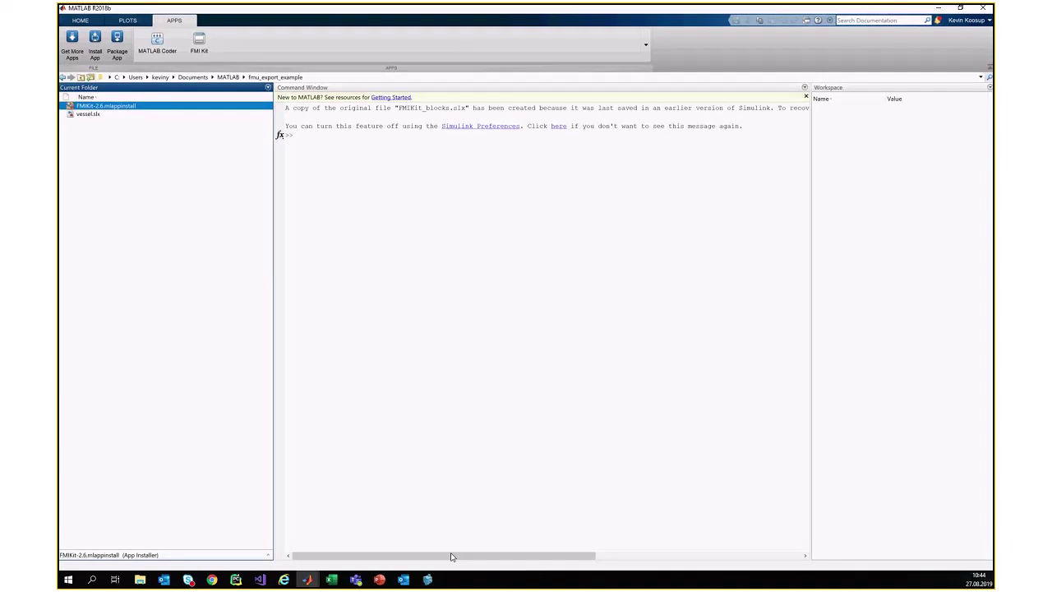
left_click_drag(454, 557, 337, 174)
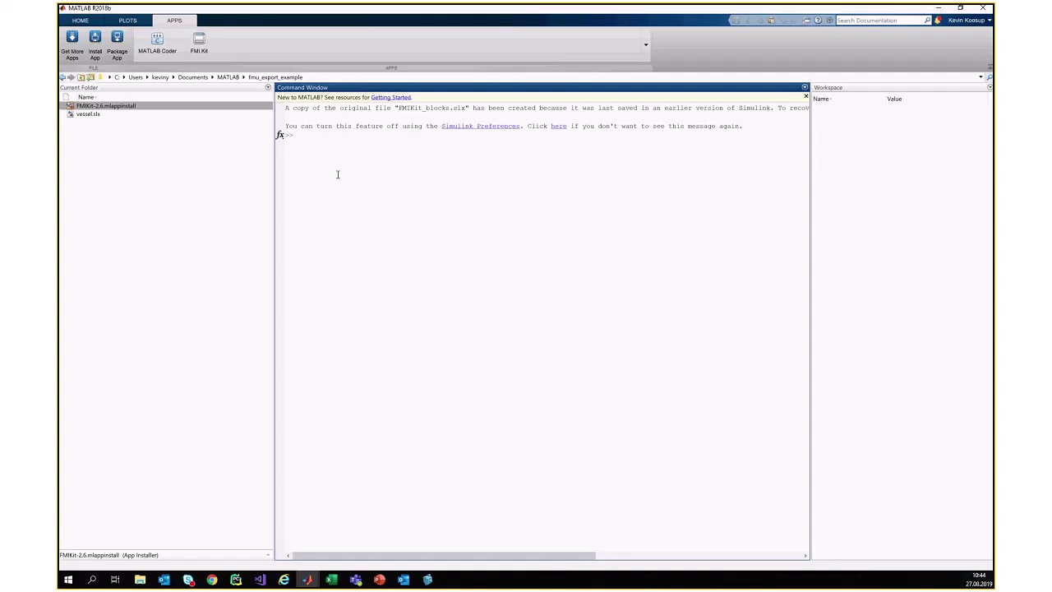
Step: Restore MATLAB, snap it to the left half, and bring the Simulink vessel window forward
left_click(965, 8)
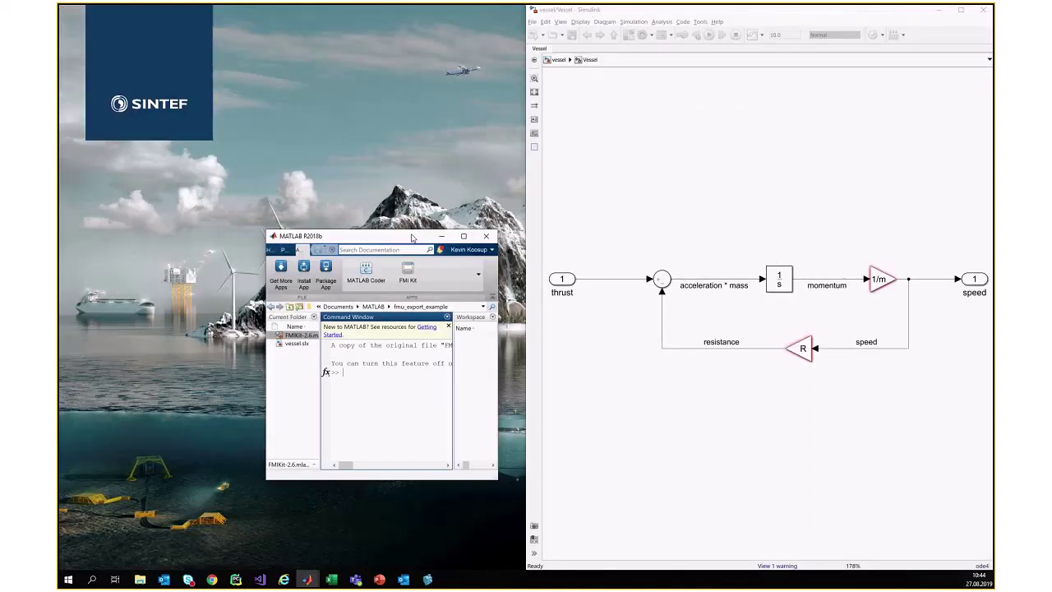
key("super+Left")
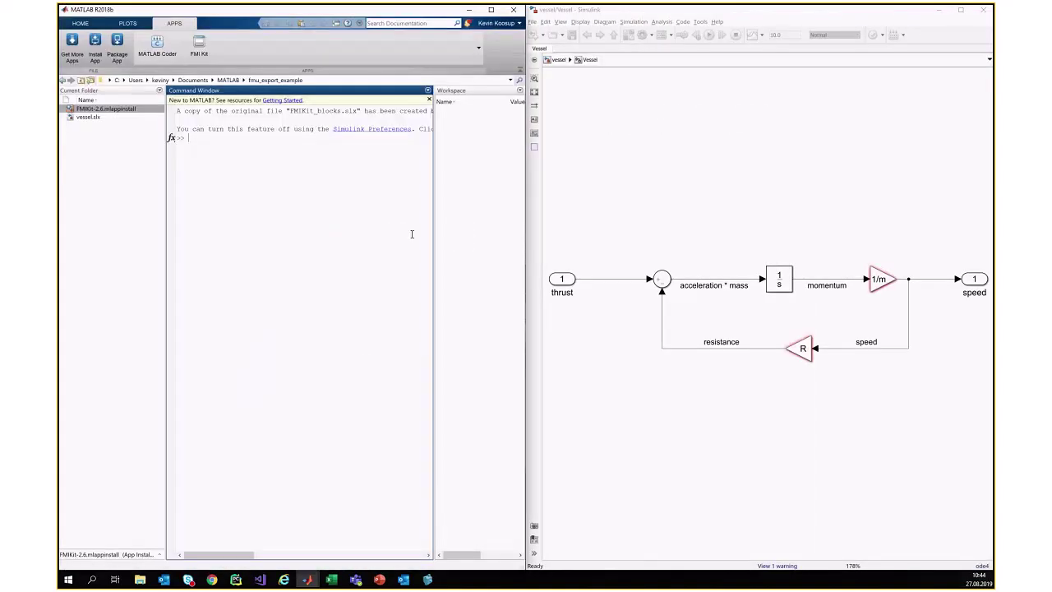
left_click(658, 149)
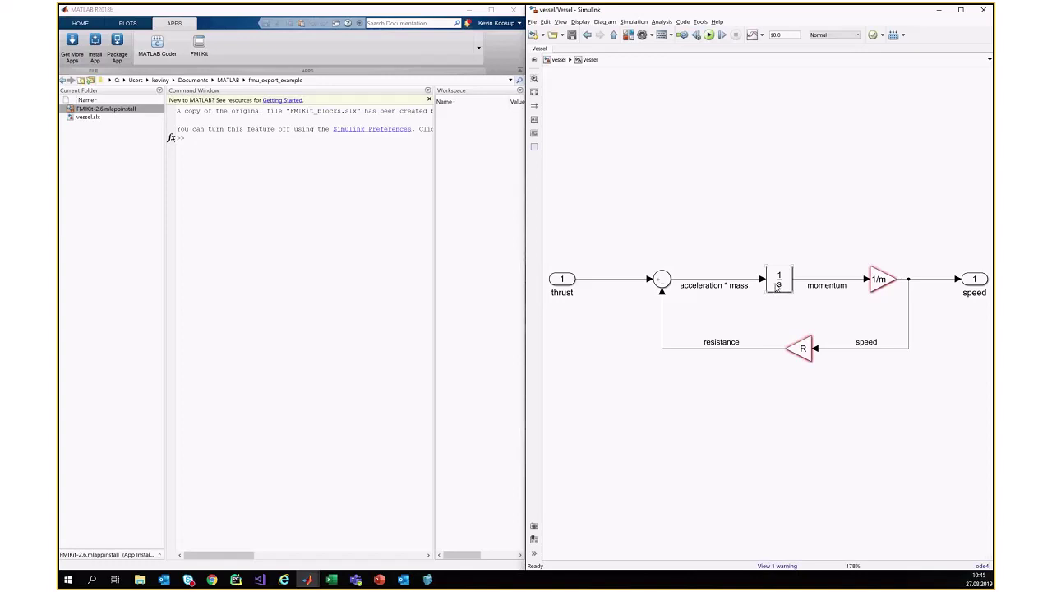
double_click(776, 286)
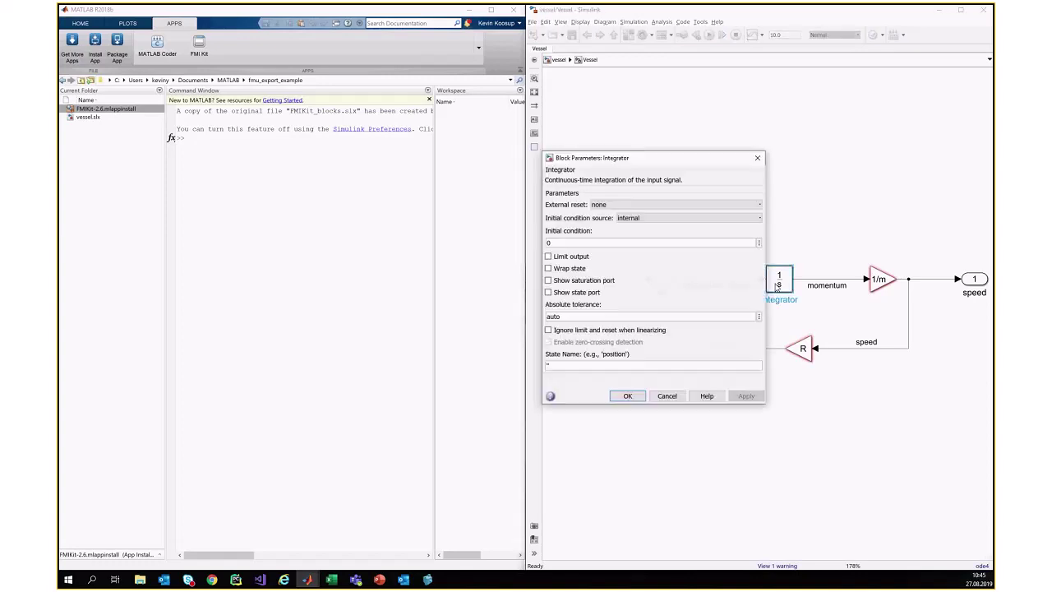
left_click(667, 396)
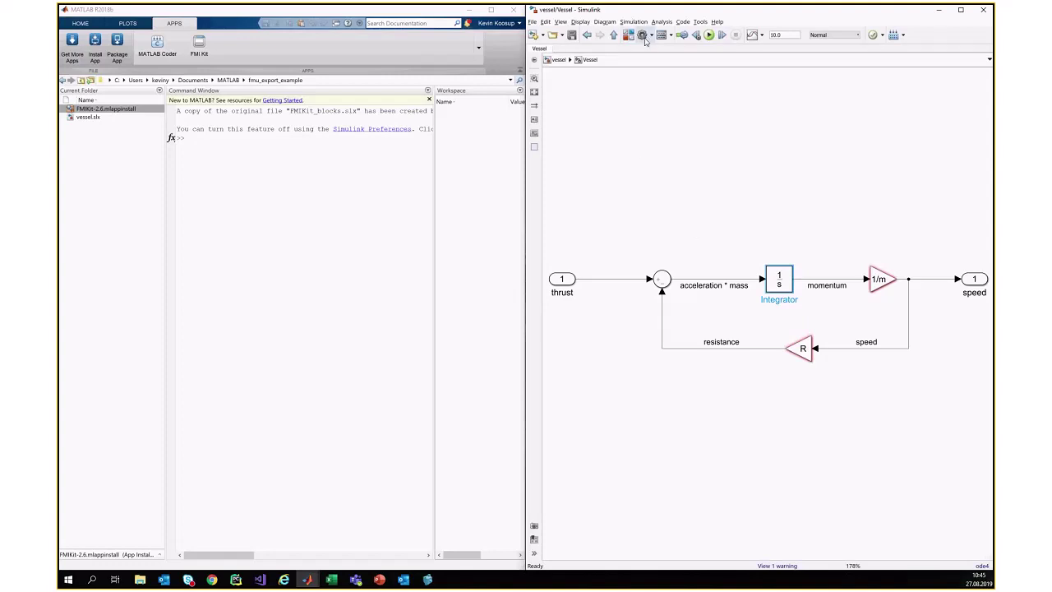
Step: Open the vessel model's Configuration Parameters at the Solver pane
left_click(645, 39)
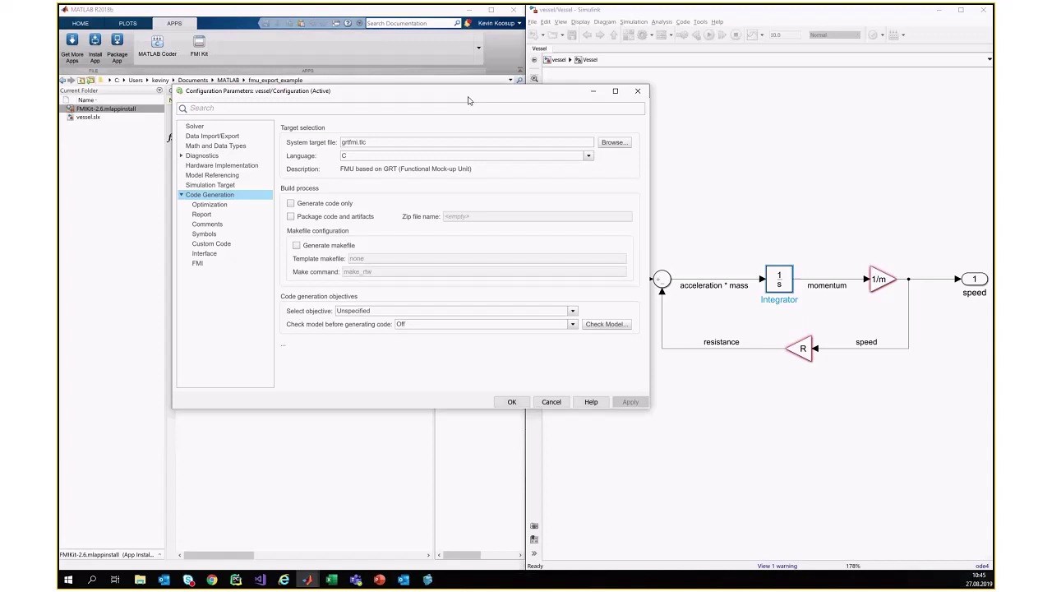
left_click_drag(588, 84, 588, 135)
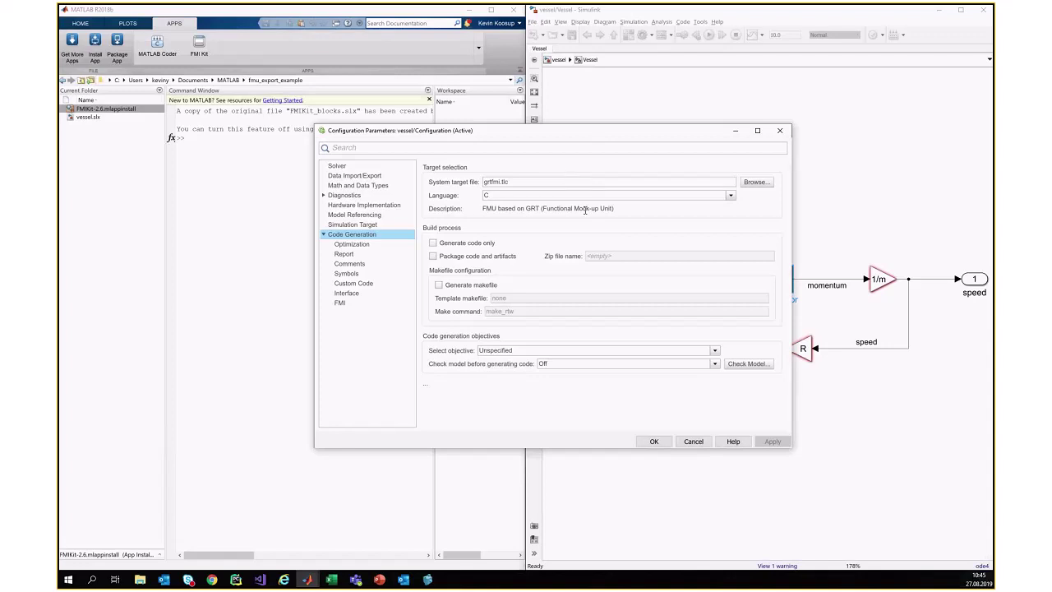
left_click(337, 165)
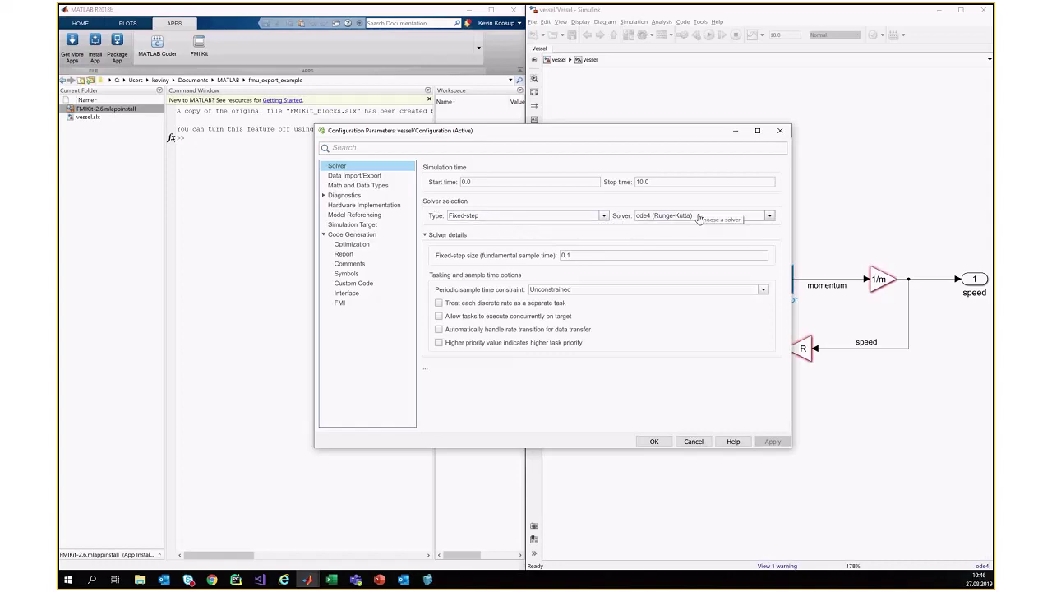
Step: Try the ode1 solver, revert to ode4 (Runge-Kutta), and check the 0.1 fixed-step size
left_click(771, 217)
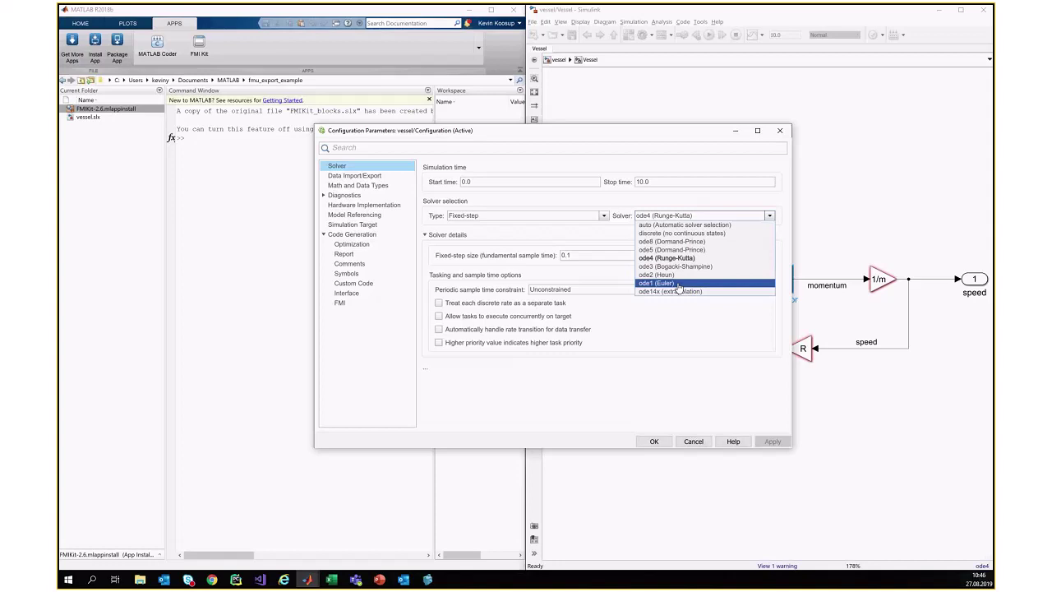
left_click(679, 283)
left_click(770, 216)
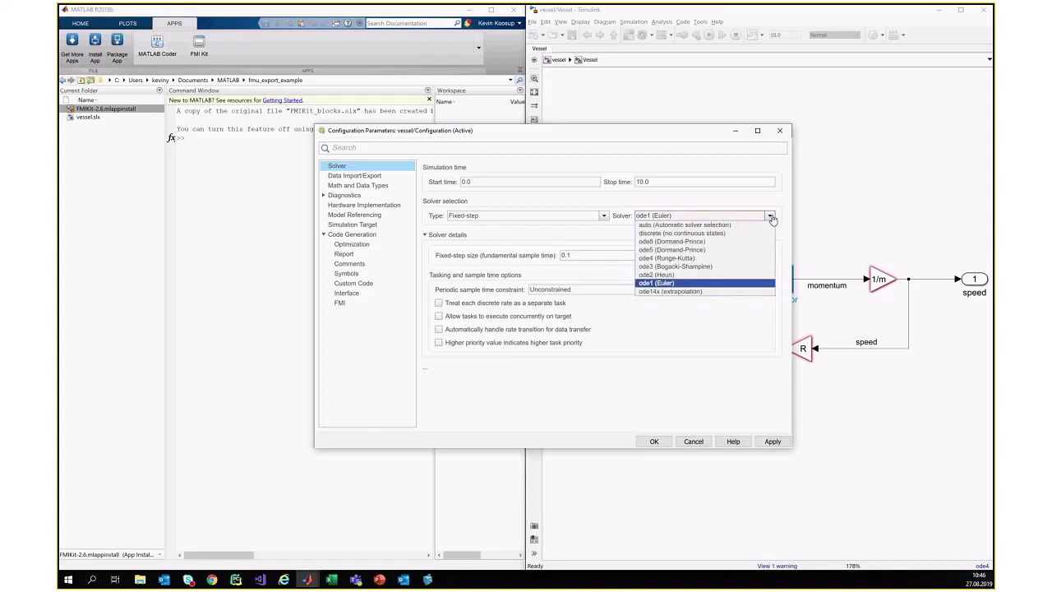
left_click(739, 258)
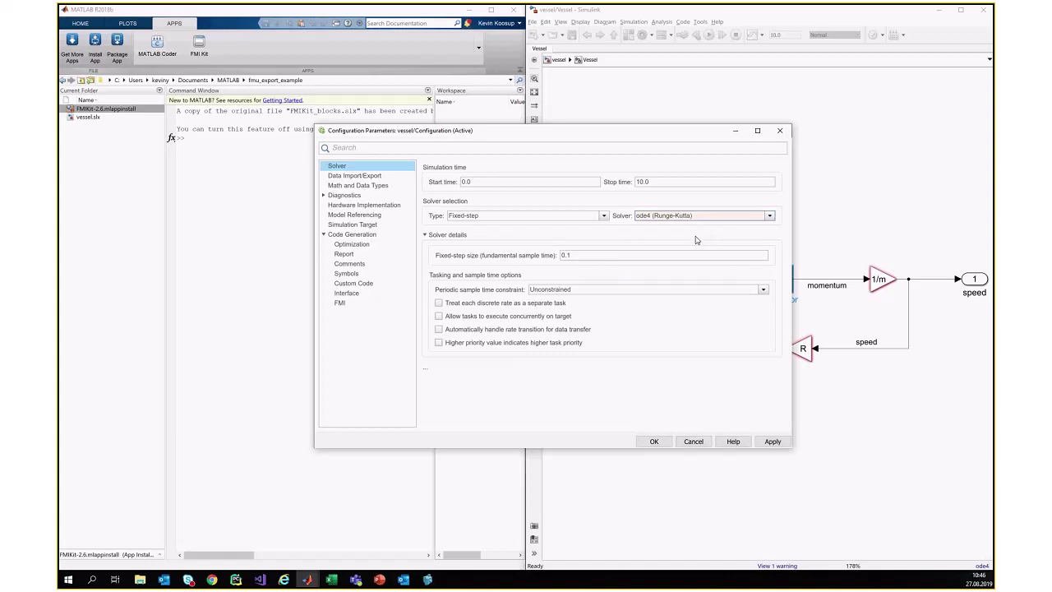
left_click(618, 255)
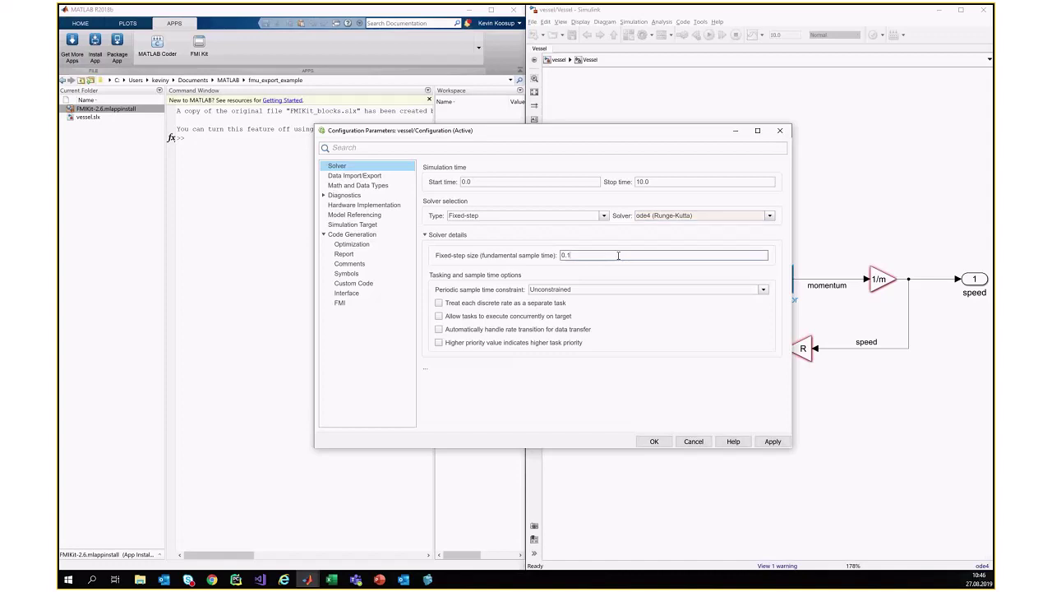
left_click_drag(618, 255, 461, 268)
left_click(585, 255)
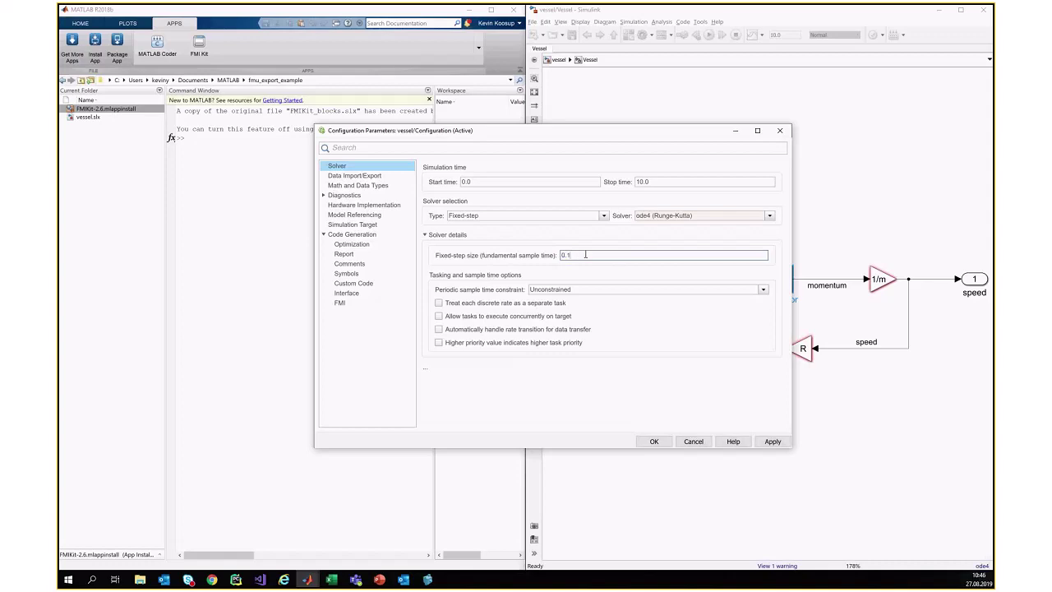
Step: Choose grtfmi.tlc as the Code Generation system target file and confirm with OK
left_click(364, 237)
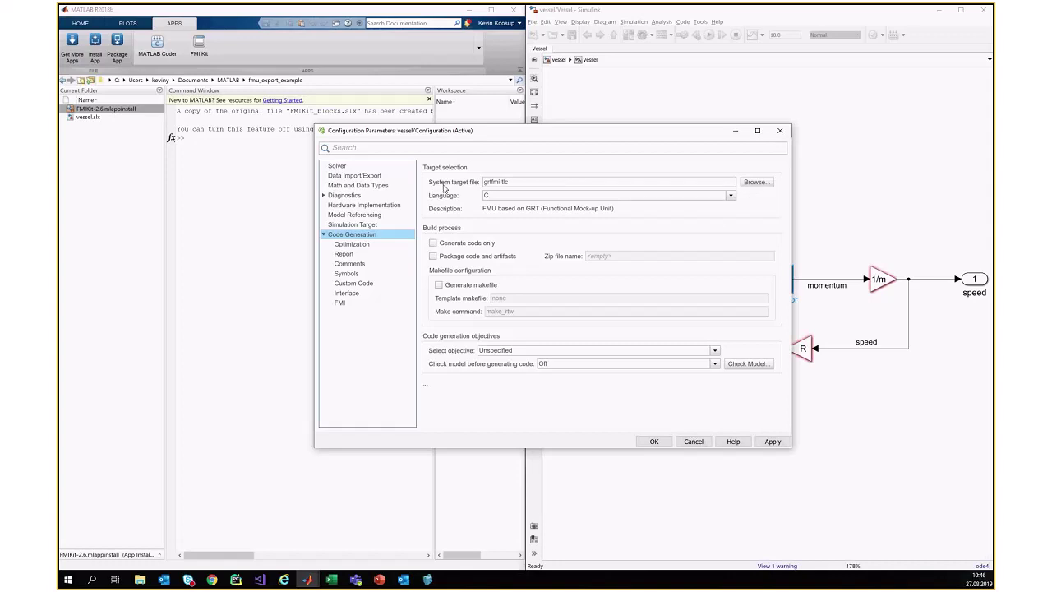
left_click(754, 183)
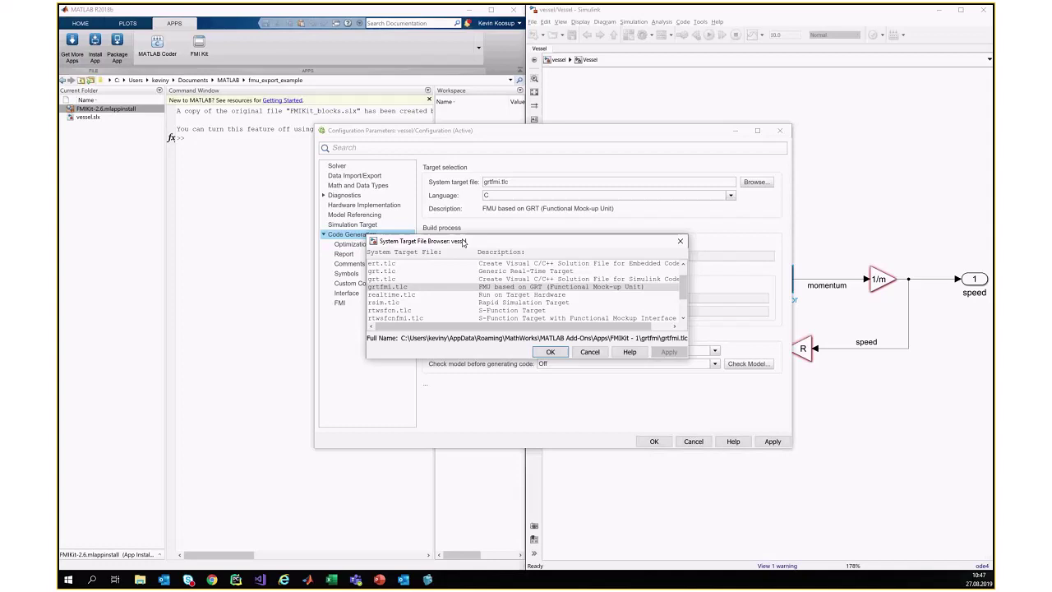
left_click_drag(464, 244, 475, 197)
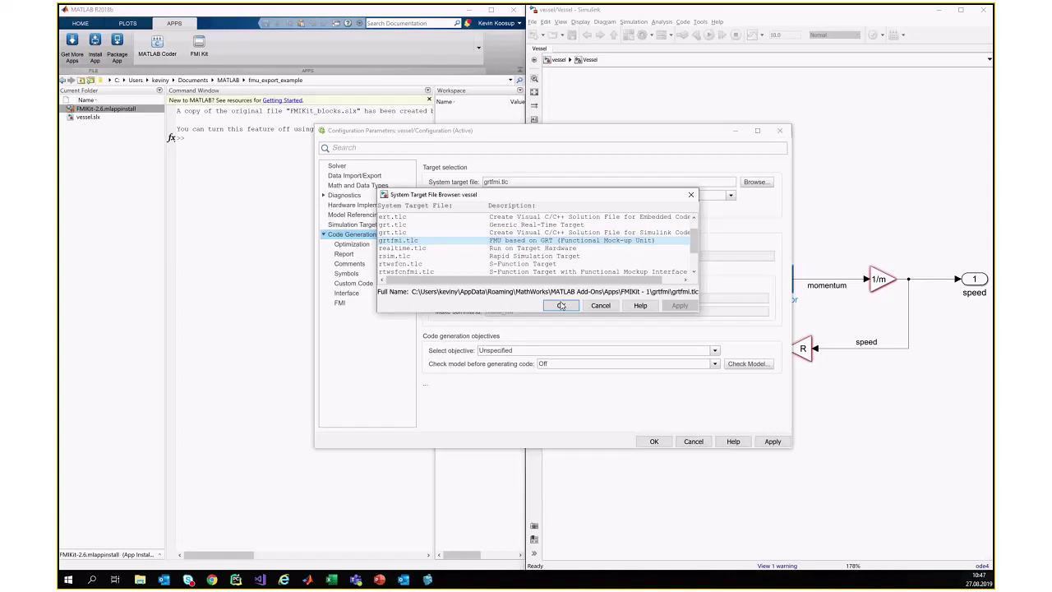
left_click(561, 305)
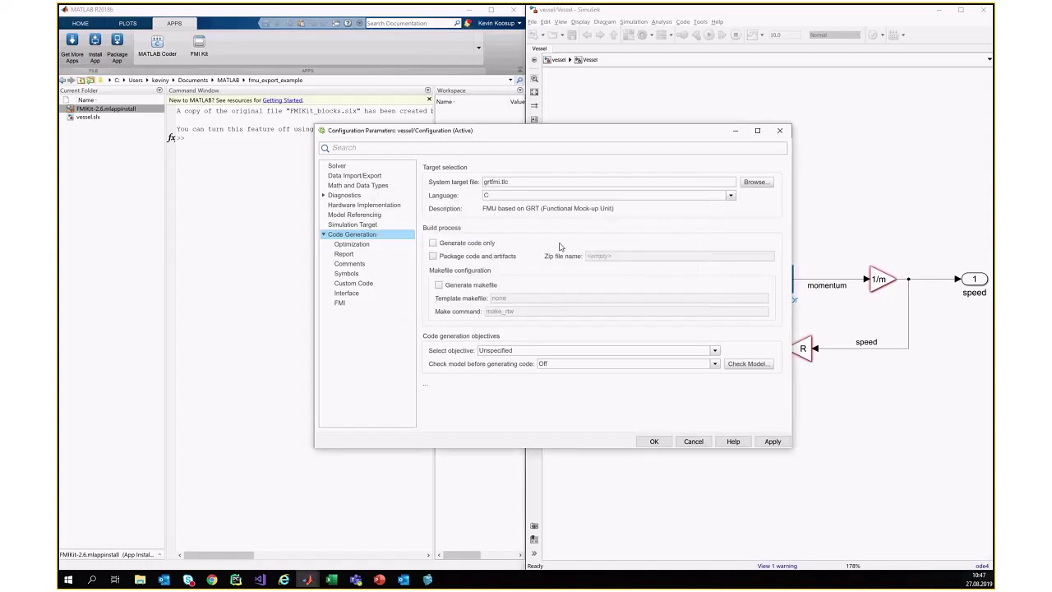
left_click(655, 442)
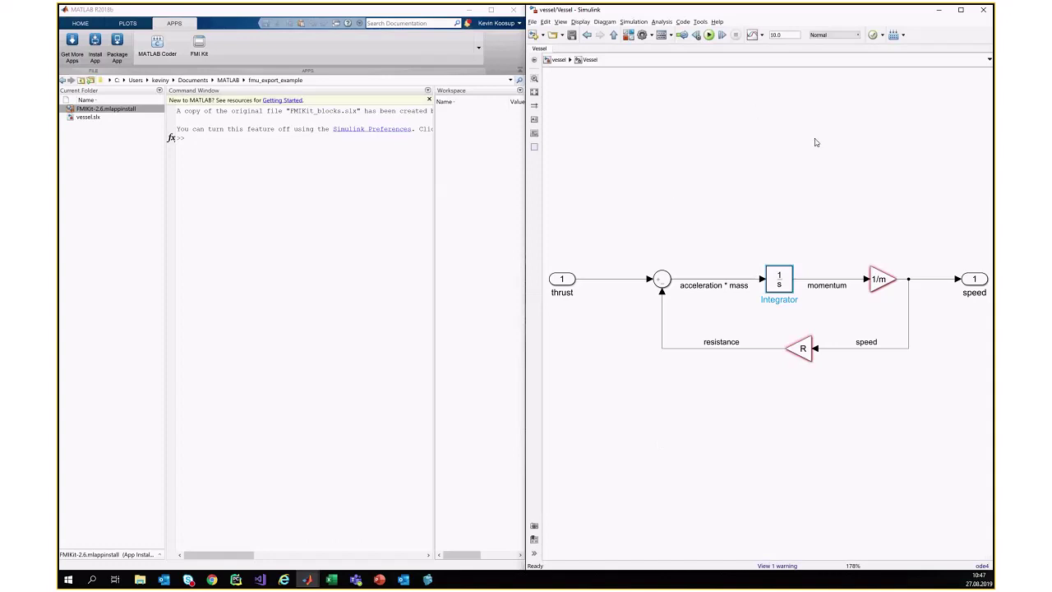
Step: Build the vessel model and read the undefined variable 'm' error in the Diagnostic Viewer
left_click(893, 38)
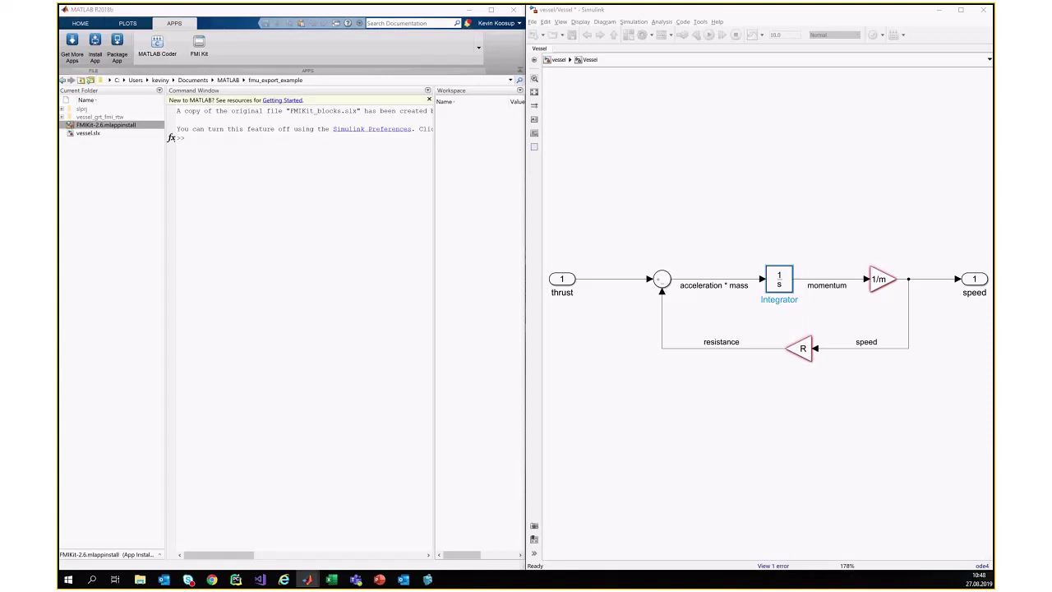
left_click_drag(4, 21, 696, 124)
scroll(720, 255, "up", 3)
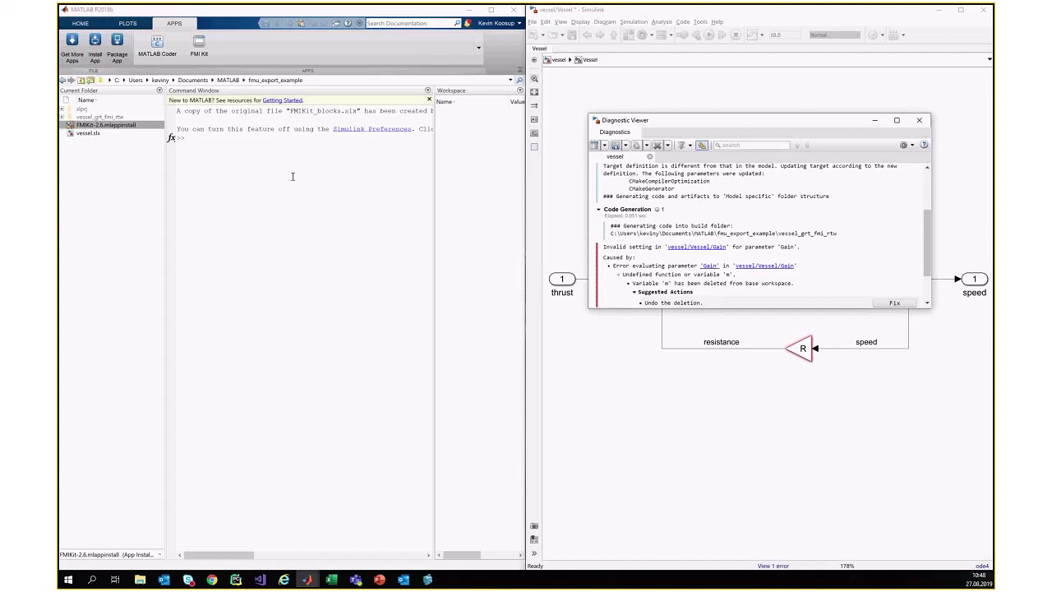
left_click(671, 423)
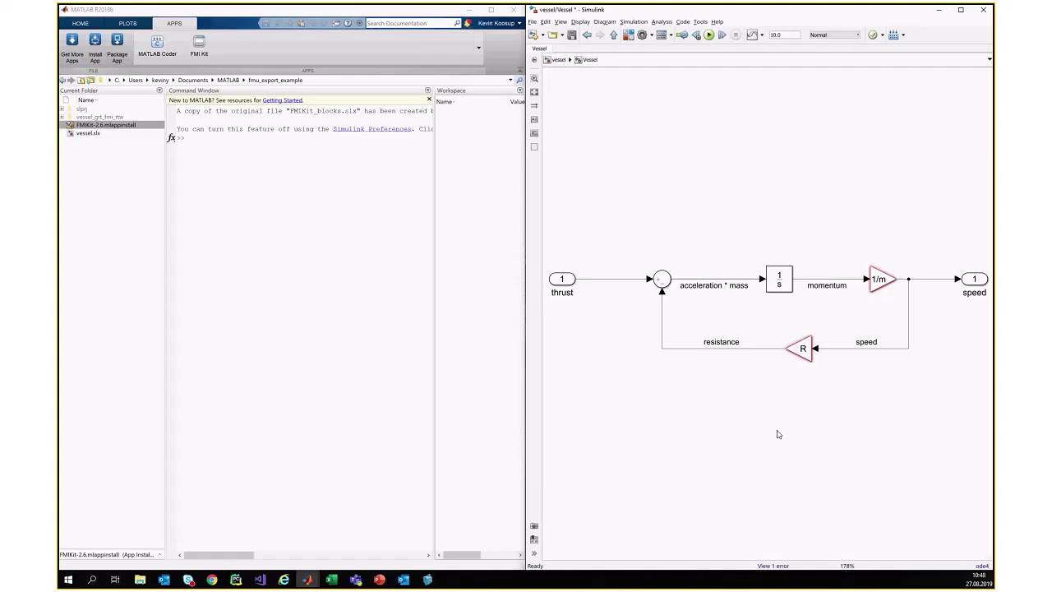
Step: Enter m = 1 and R = 1 in the Command Window, then update the vessel diagram (Ctrl+D)
left_click(322, 266)
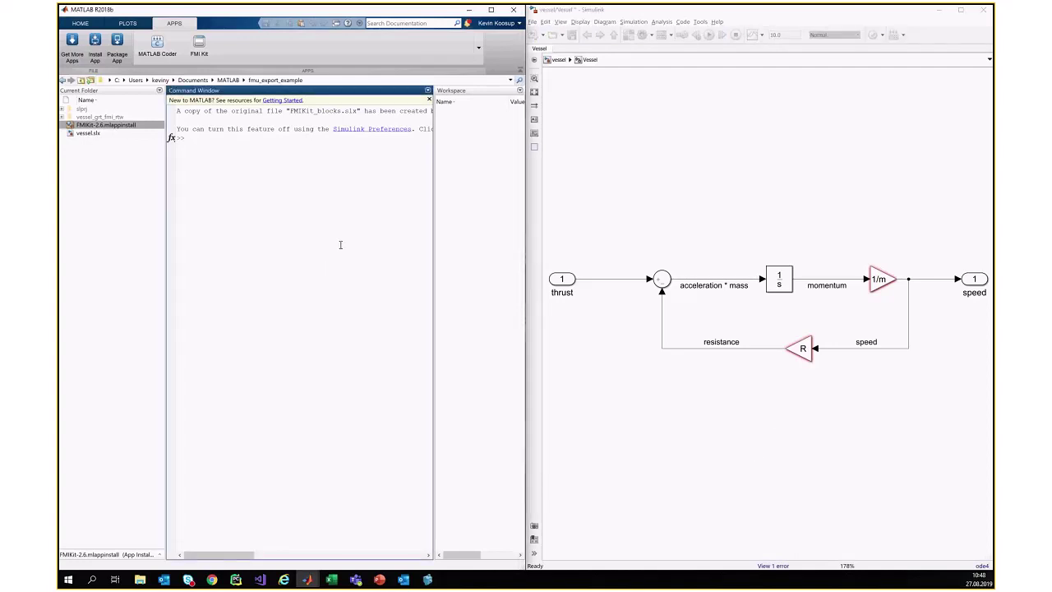
type("m = 1")
key("Return")
type("R = 1")
key("Return")
left_click(679, 129)
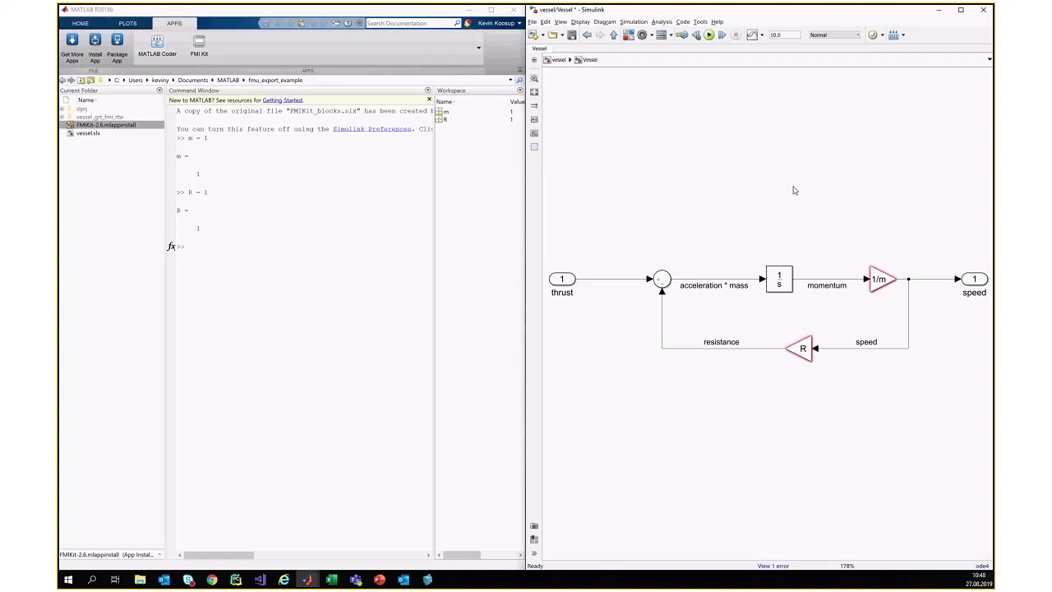
key("ctrl+d")
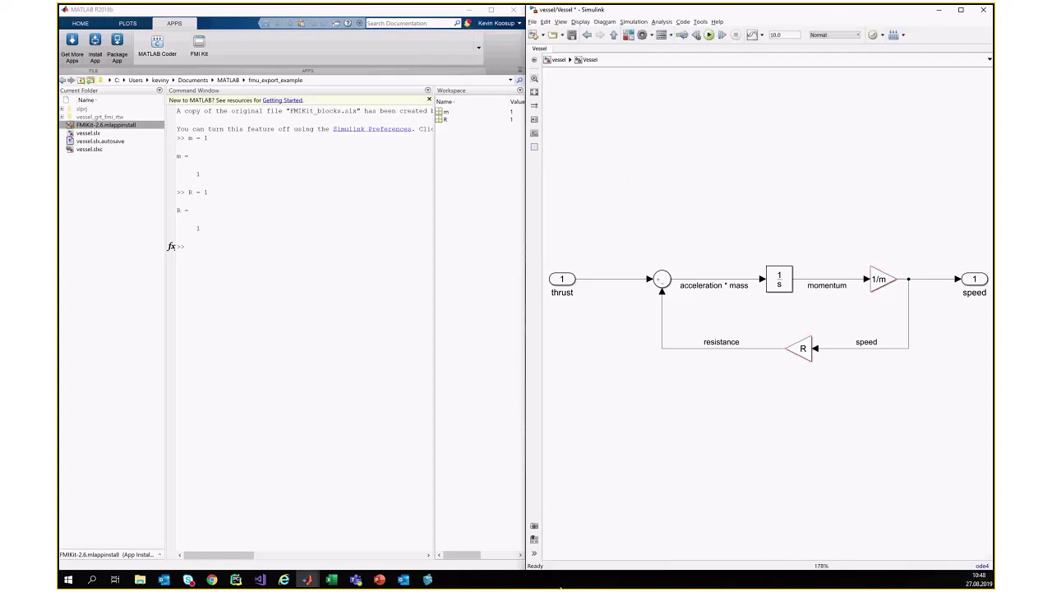
Step: Rebuild the vessel model as an FMU, follow the build log, and run mex -setup
left_click(893, 35)
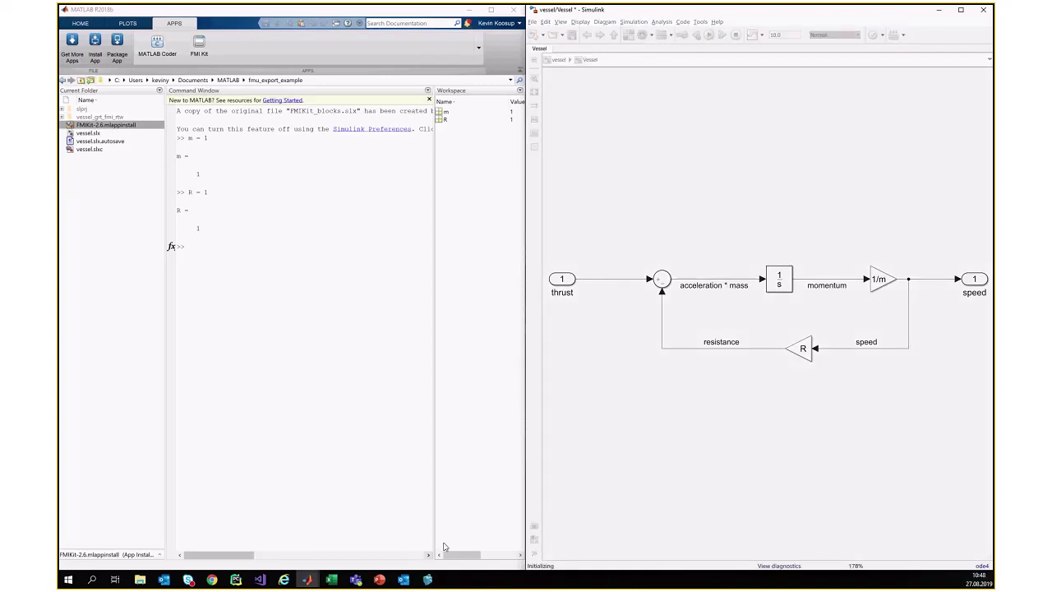
left_click(772, 566)
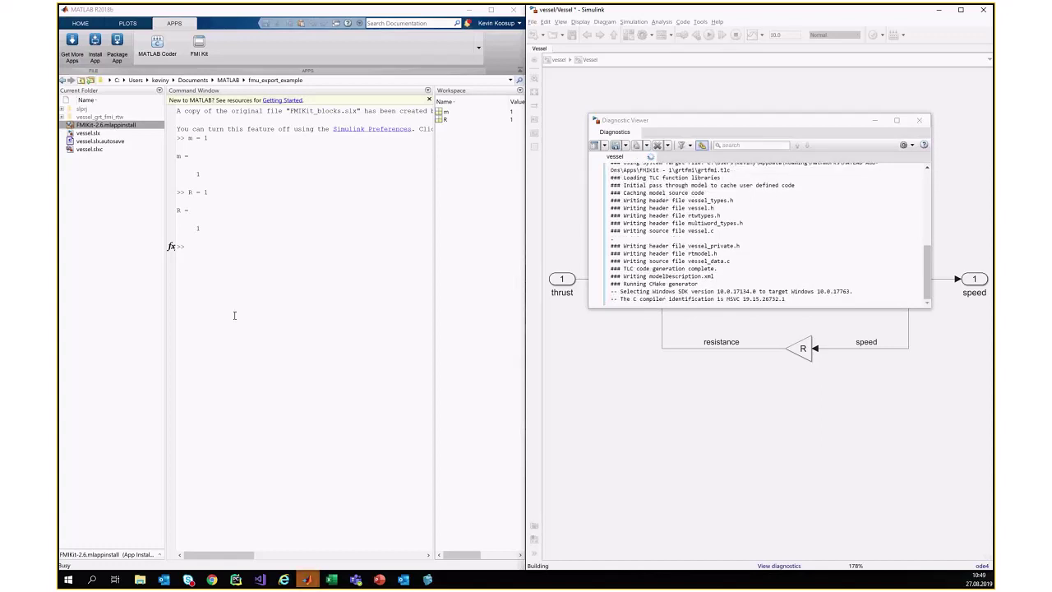
left_click(221, 257)
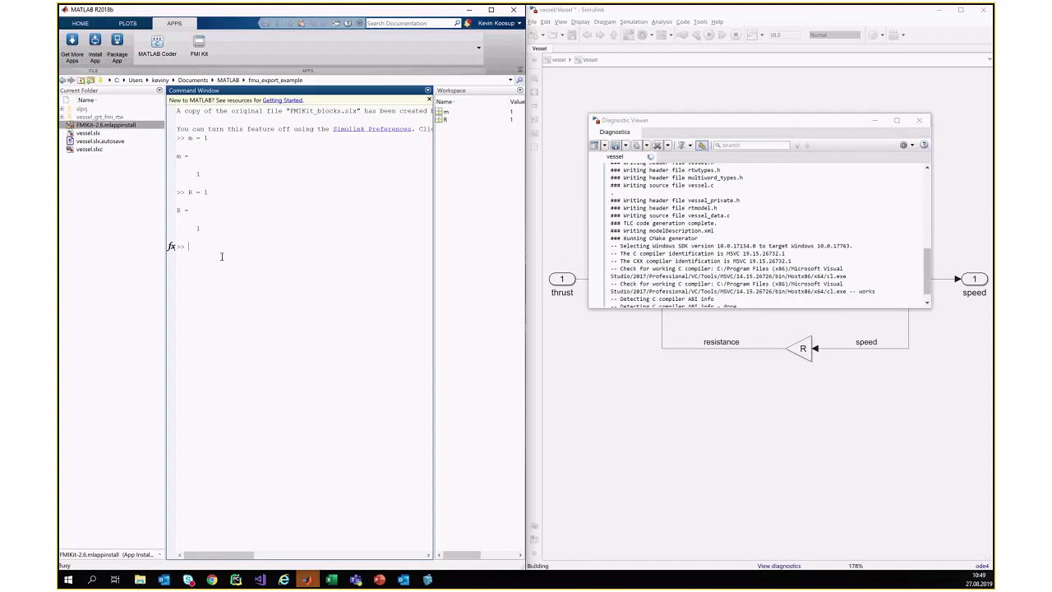
type("mex -setup")
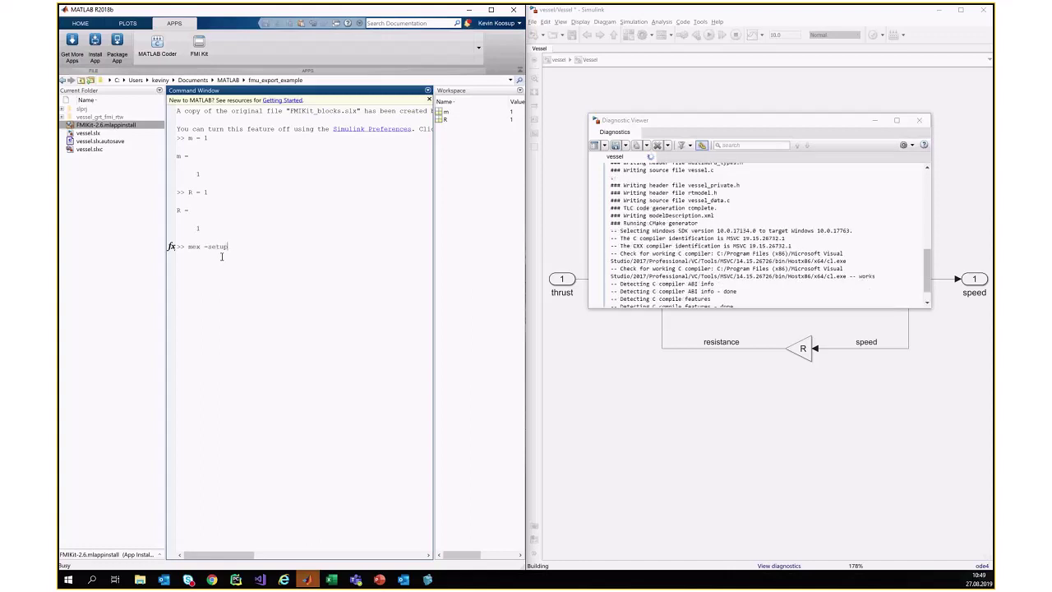
key("Return")
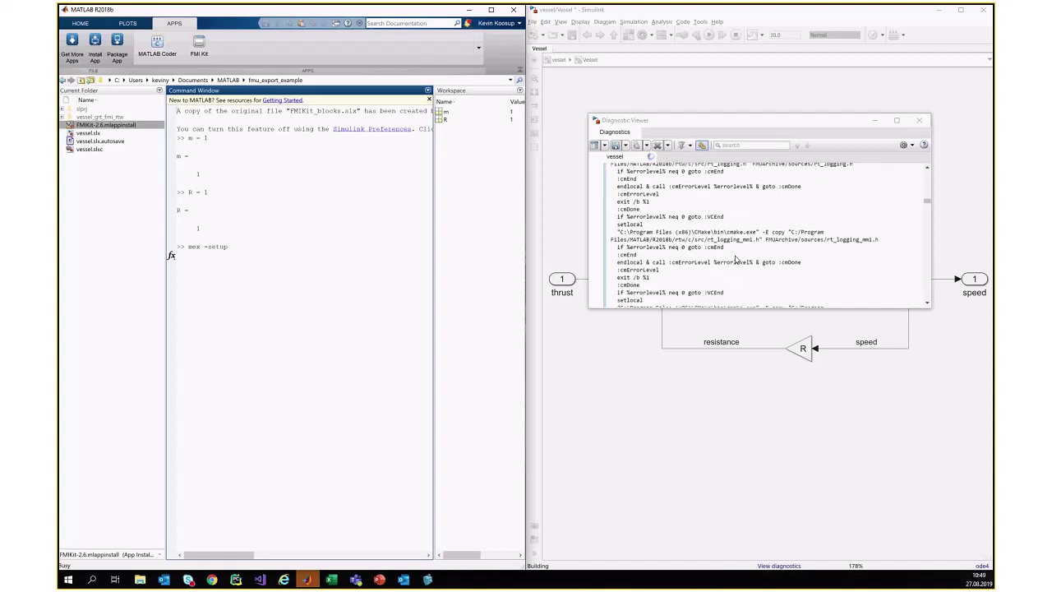
left_click_drag(927, 207, 933, 303)
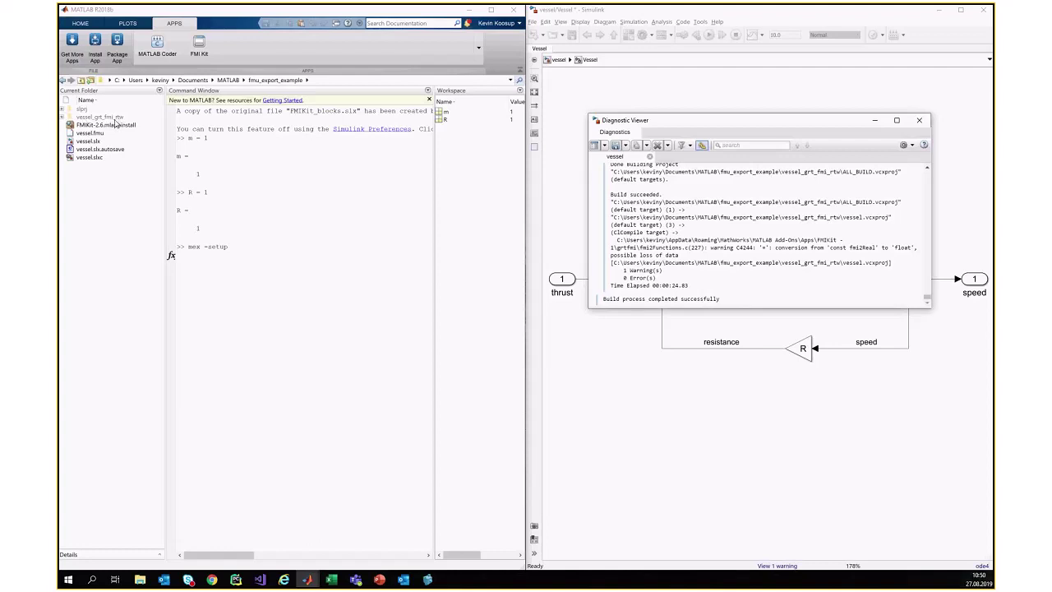
Step: Expand vessel_grt_fmi_rtw and FMUArchive, then inspect vessel.sln, fmiwrapper.inc, vessel.c and vessel.fmu
left_click(62, 118)
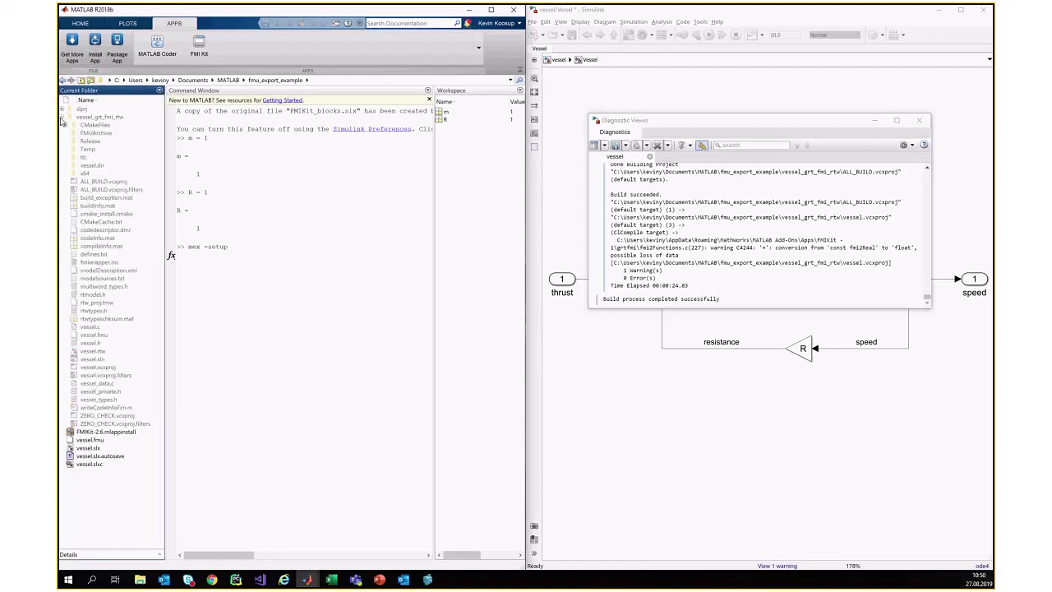
left_click(66, 133)
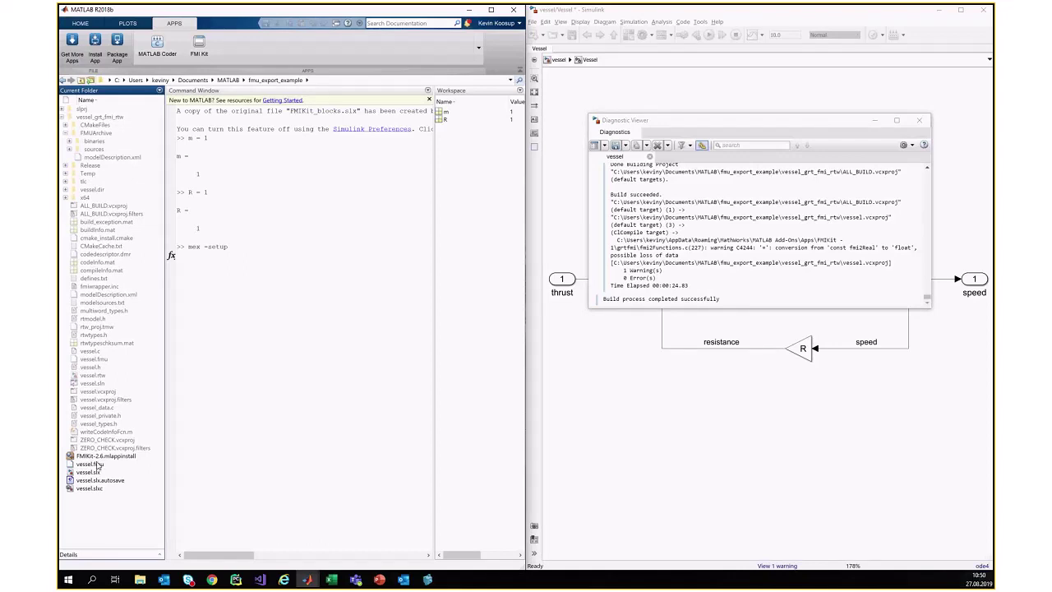
left_click(91, 384)
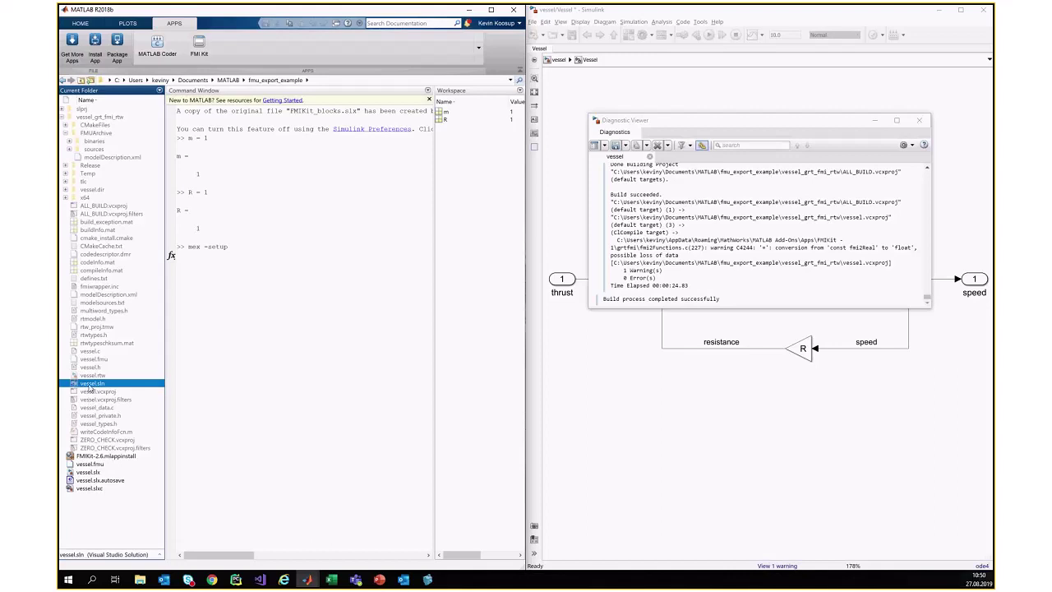
left_click(105, 288)
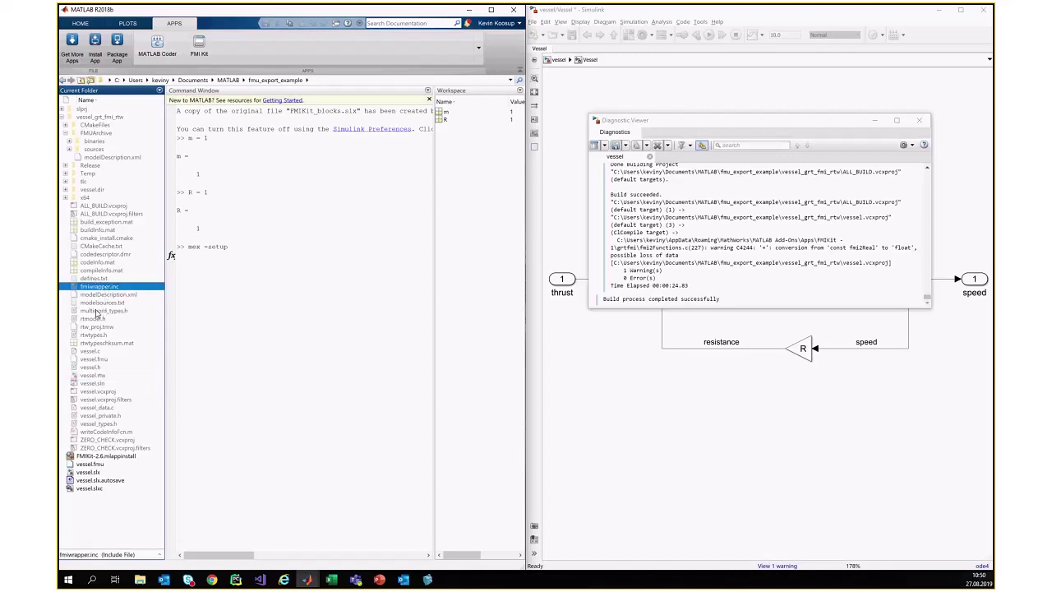
left_click(93, 359)
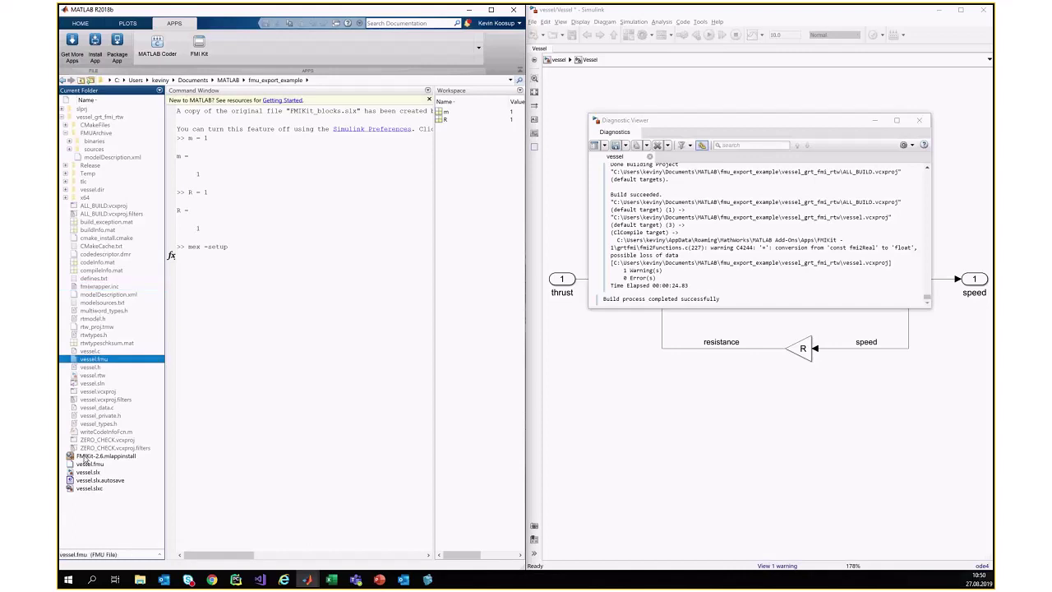
left_click(92, 351)
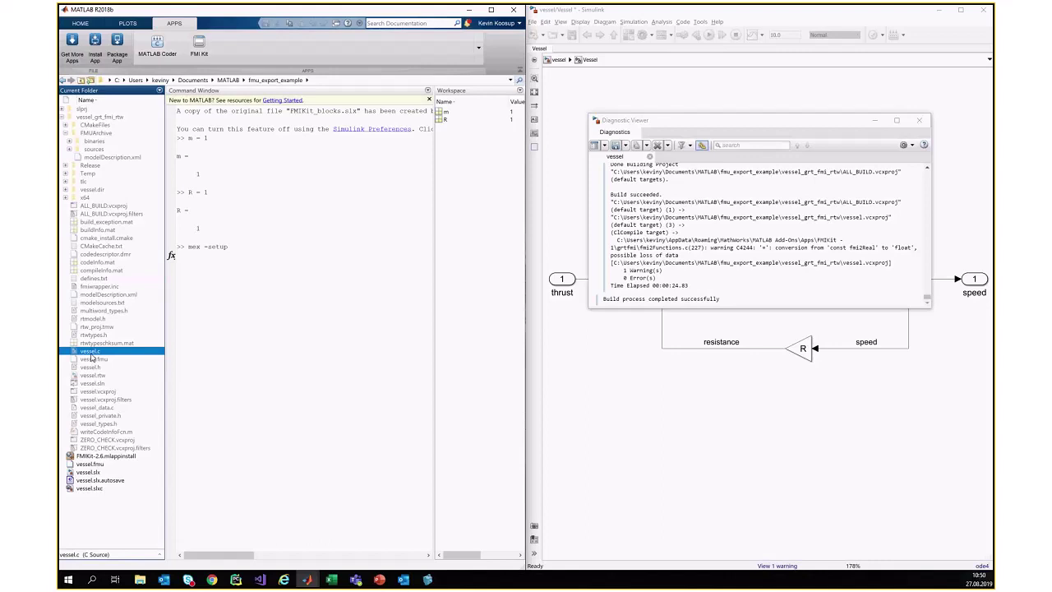
left_click(92, 358)
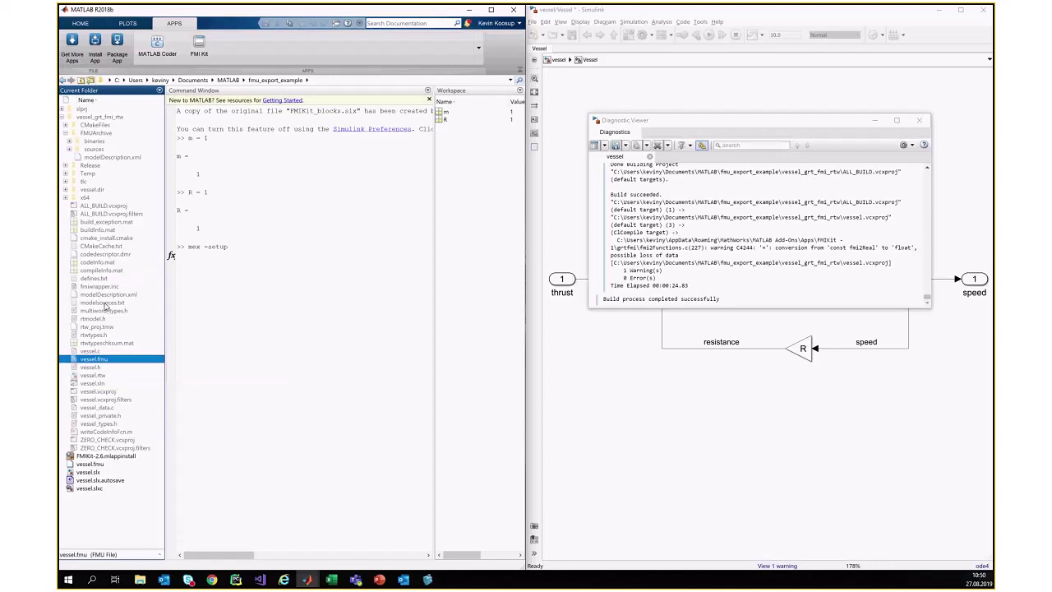
left_click(273, 242)
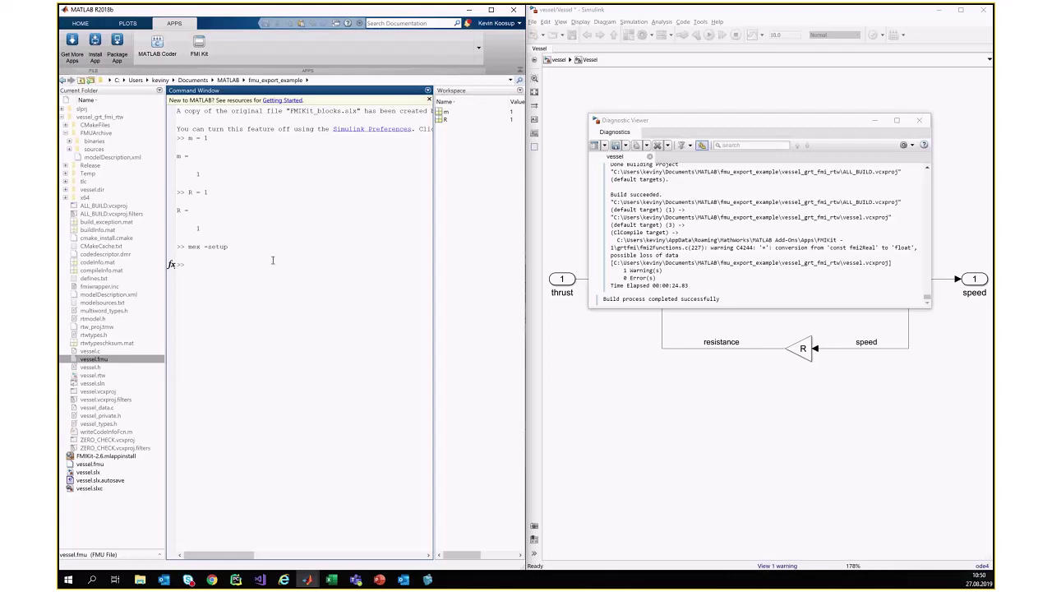
Step: Rerun mex -setup and widen the command output to read the compiler details
type("mex -setup")
key("Return")
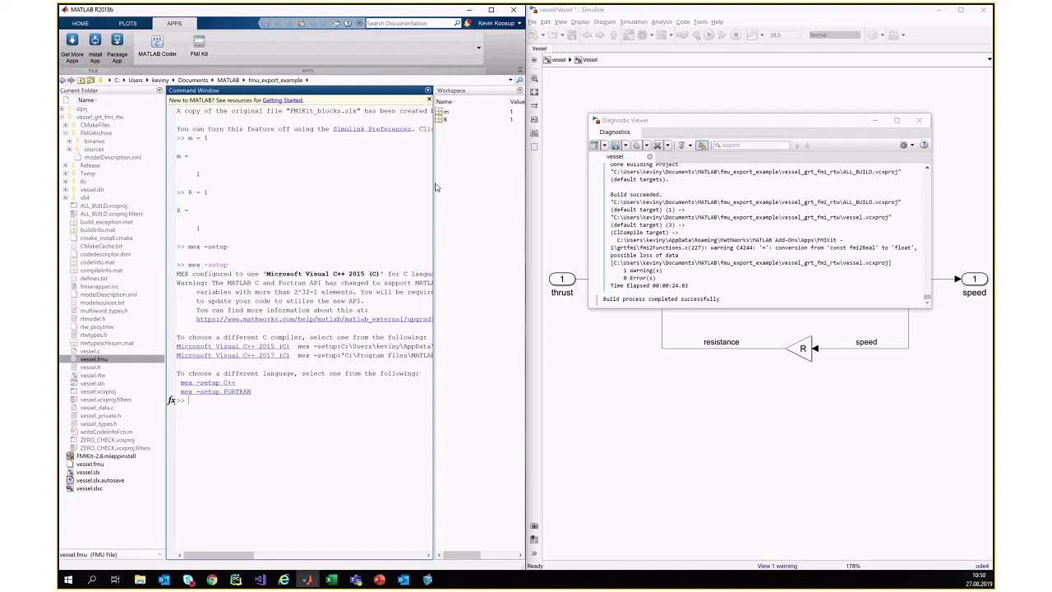
left_click_drag(435, 185, 522, 195)
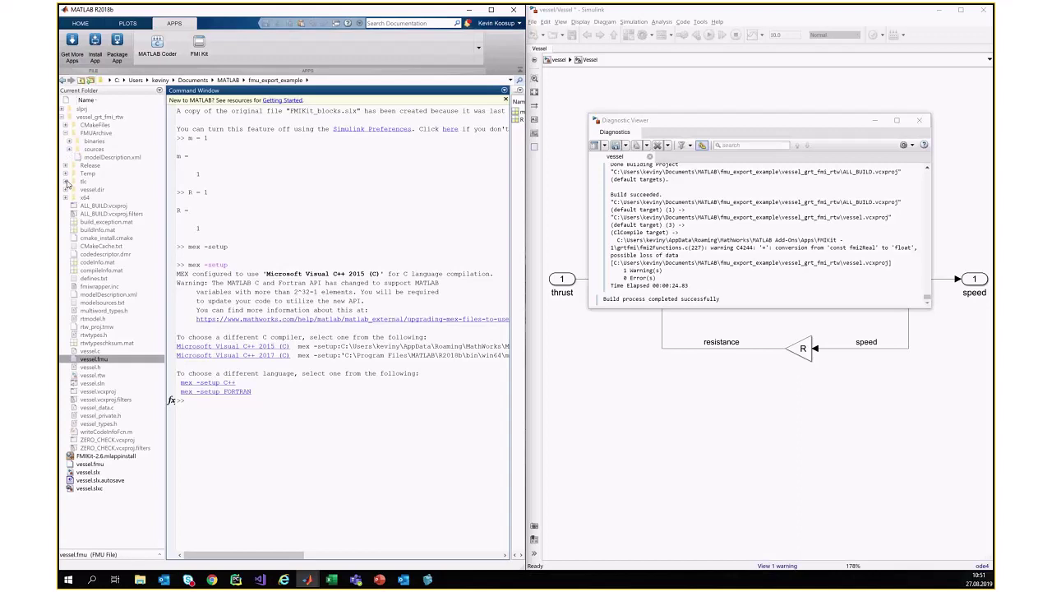
Step: Open FMUArchive/modelDescription.xml in the Editor and enlarge the view to show more lines
left_click(103, 361)
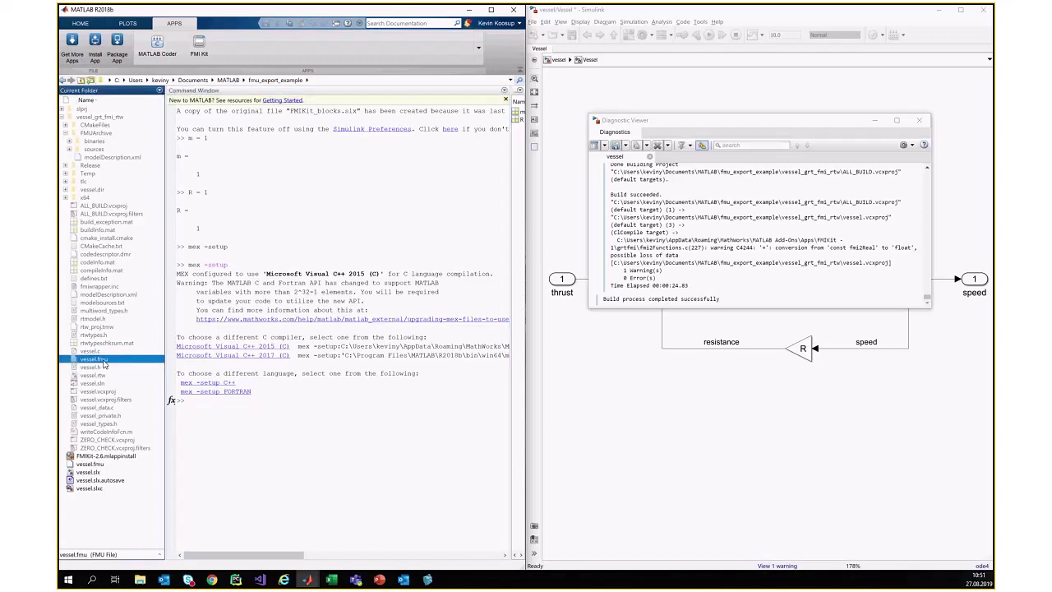
left_click(97, 134)
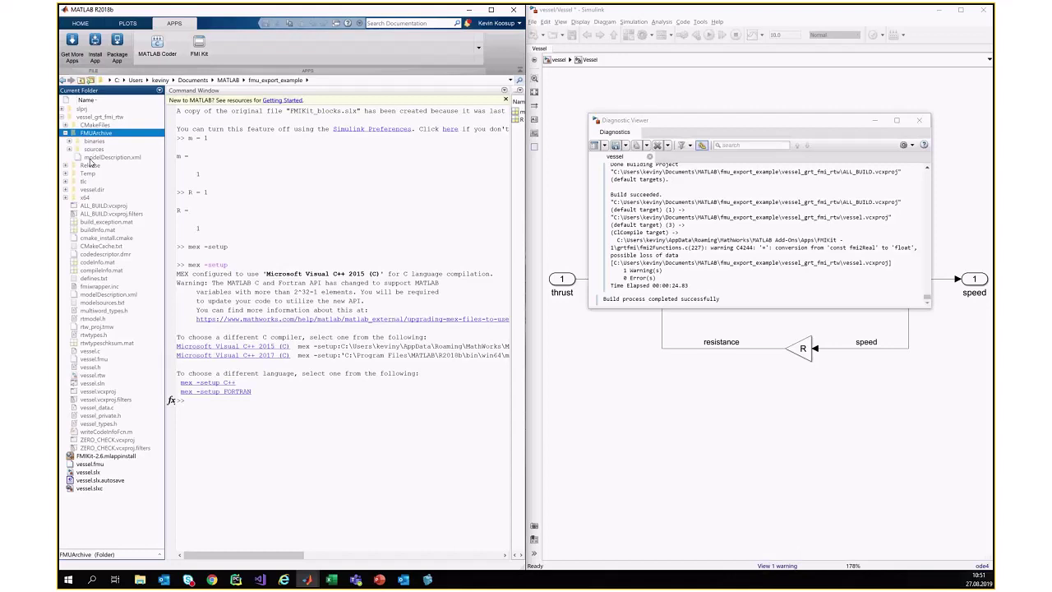
left_click(91, 159)
double_click(90, 161)
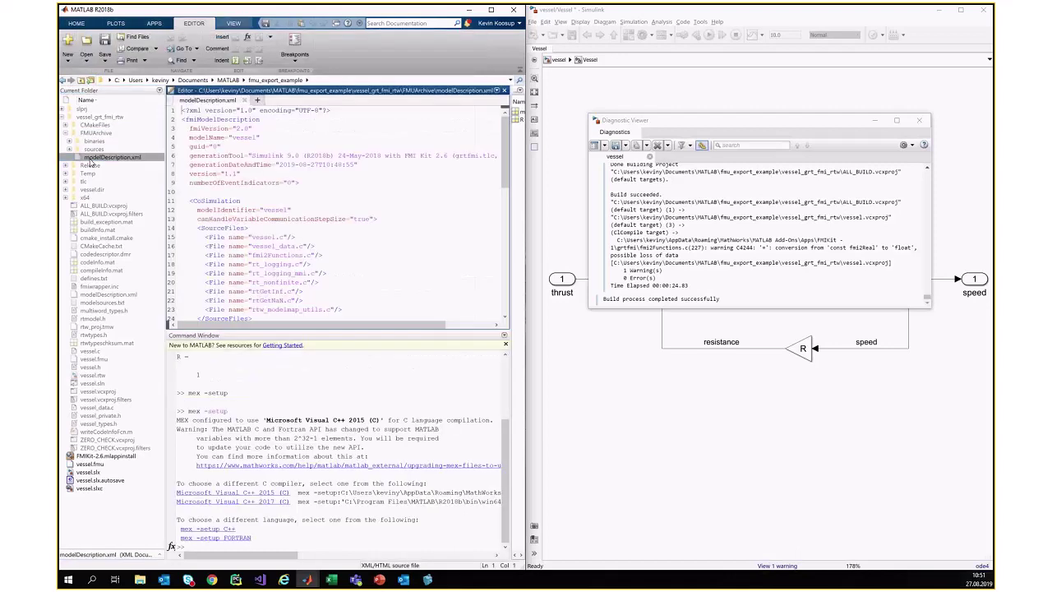
left_click(504, 344)
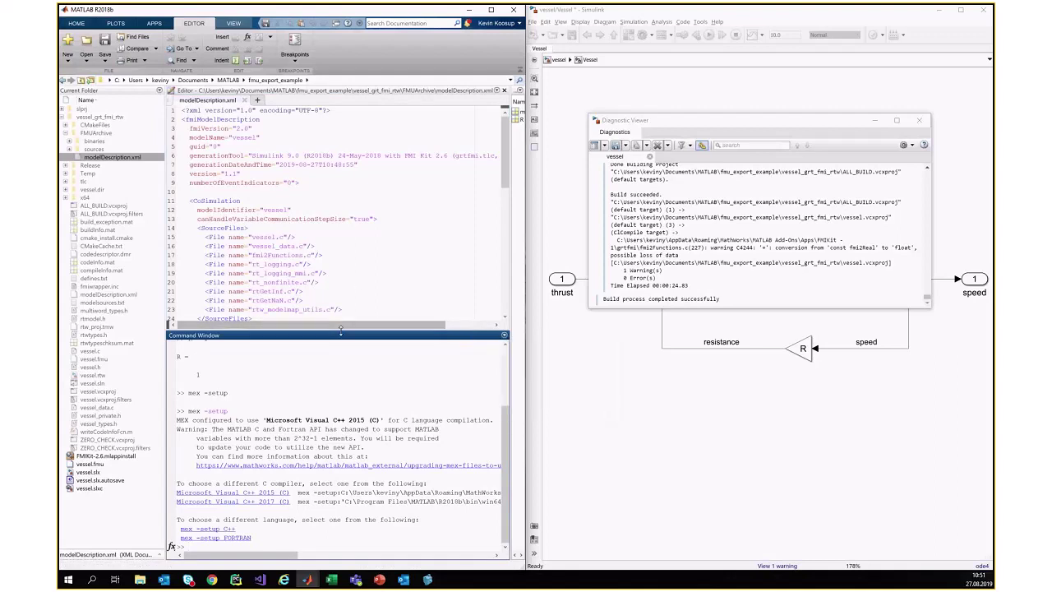
left_click_drag(340, 328, 340, 436)
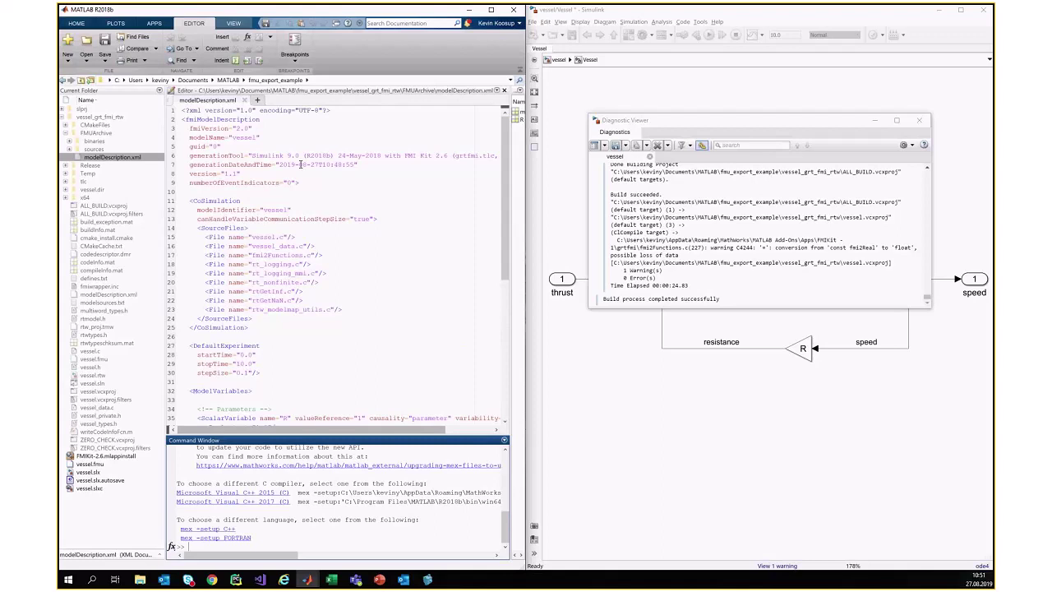
Step: Review fmiVersion 2.0, the m and Integrator_IC parameters, and the speed output in the XML
left_click(301, 164)
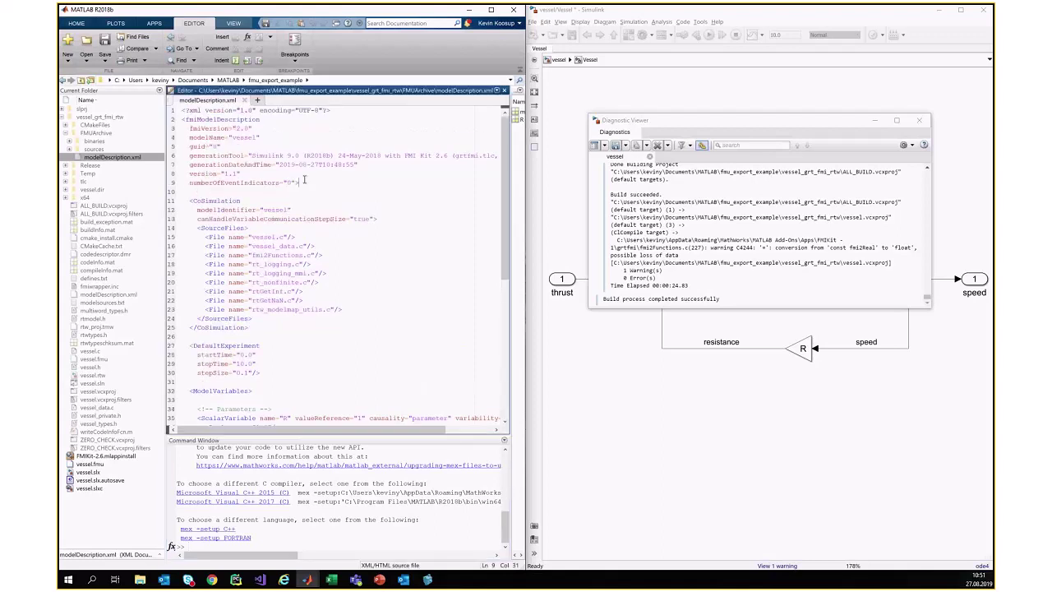
left_click(251, 129)
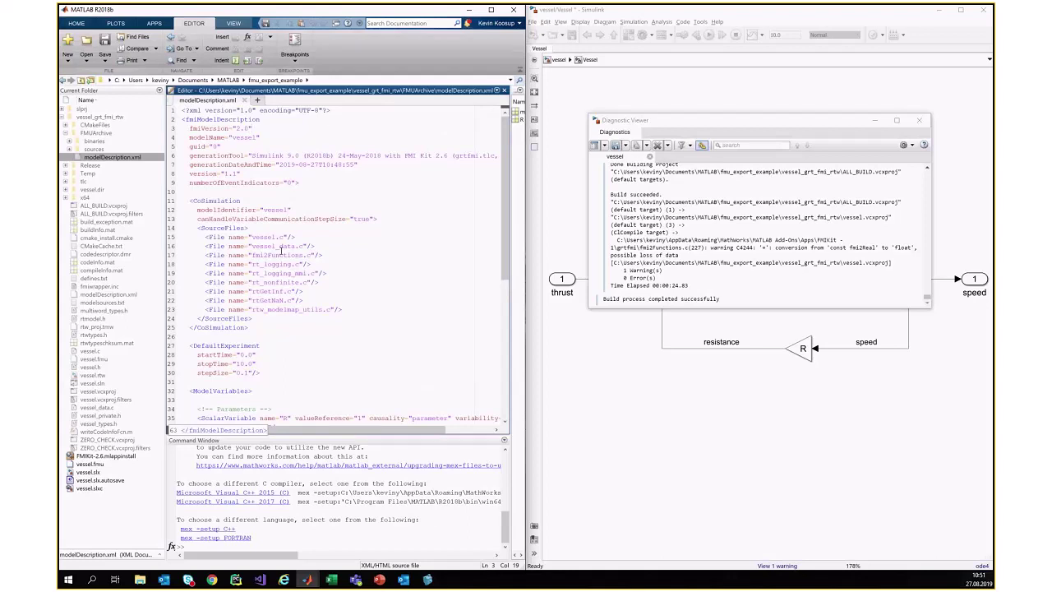
scroll(280, 248, "down", 8)
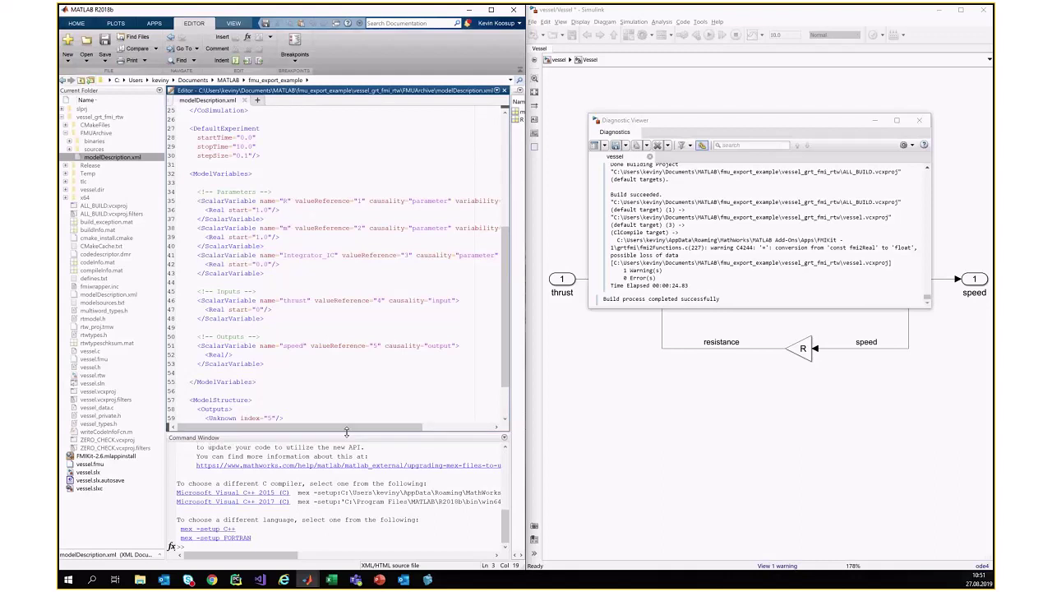
double_click(285, 228)
left_click_drag(283, 255, 335, 261)
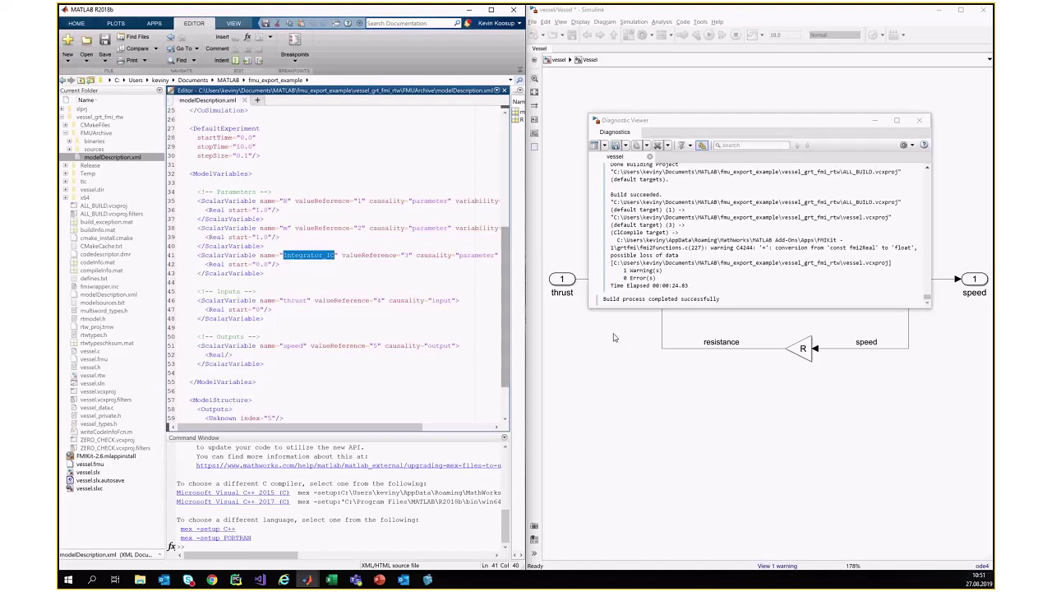
left_click(284, 345)
scroll(276, 386, "down", 2)
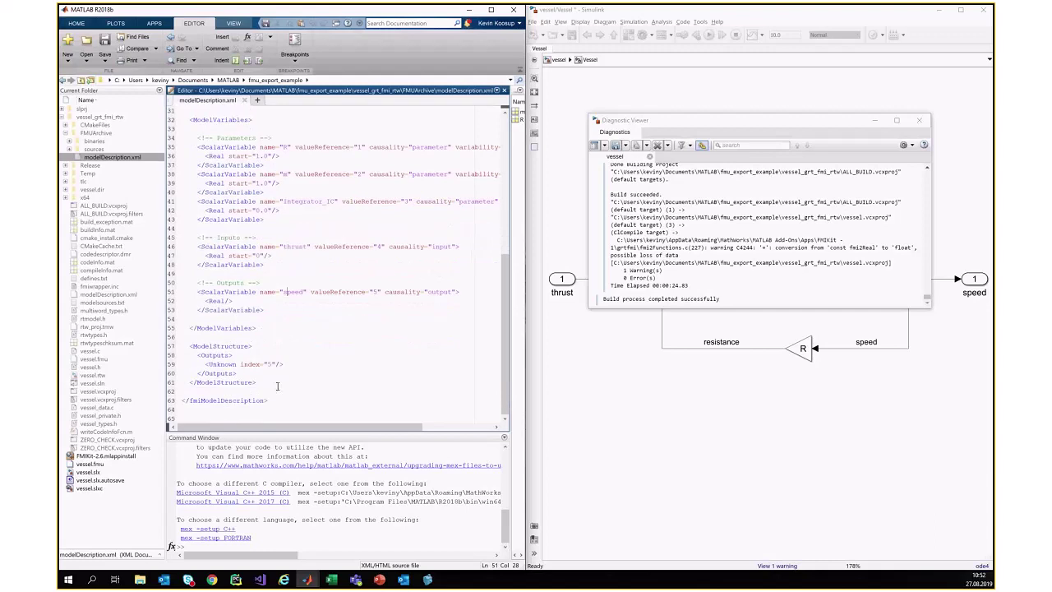
scroll(277, 386, "up", 1)
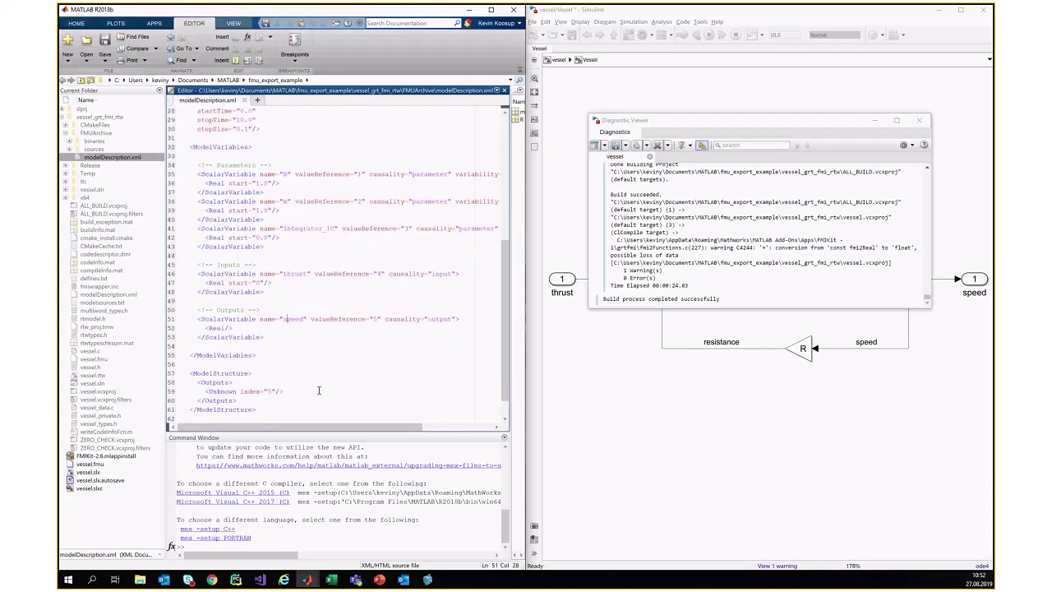
Step: Expand FMUArchive's binaries > win64 folder to reveal vessel.dll
left_click(70, 141)
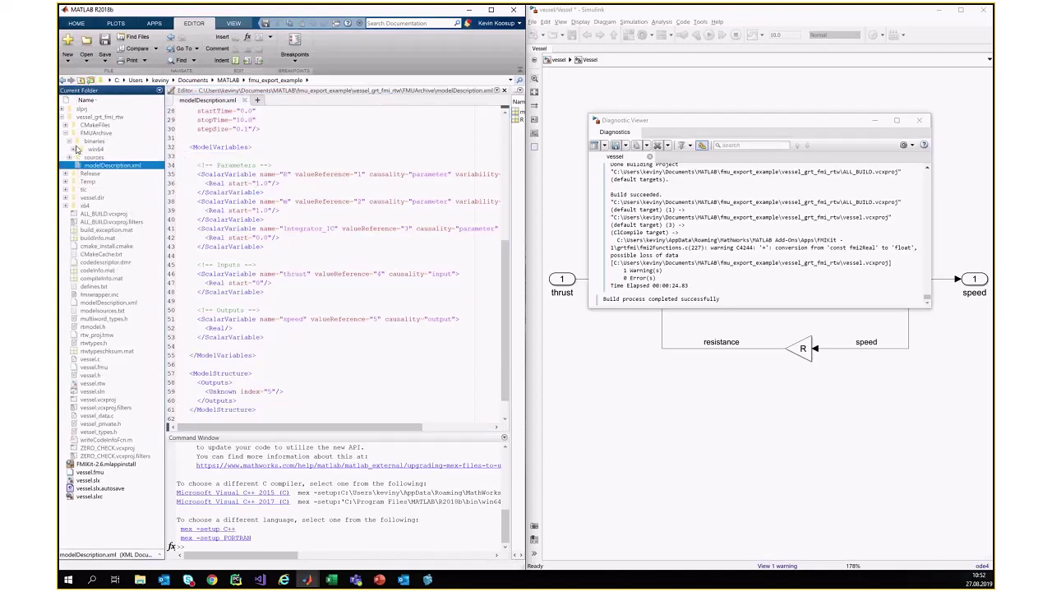
left_click(74, 151)
left_click(73, 150)
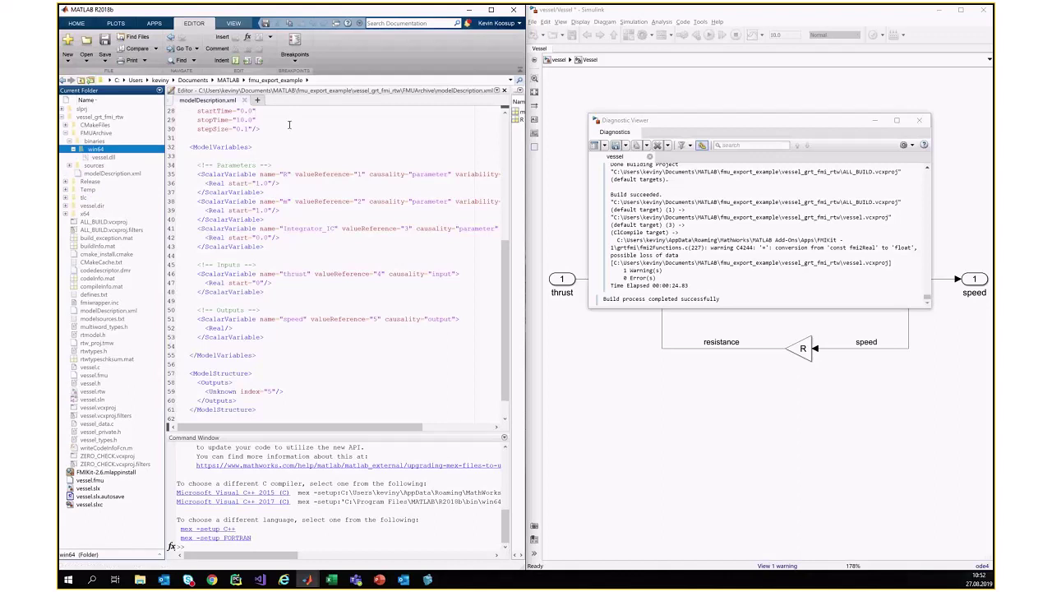
left_click(131, 13)
Step: Expand the sources folder and scroll through its generated source files
left_click(70, 166)
scroll(120, 278, "down", 18)
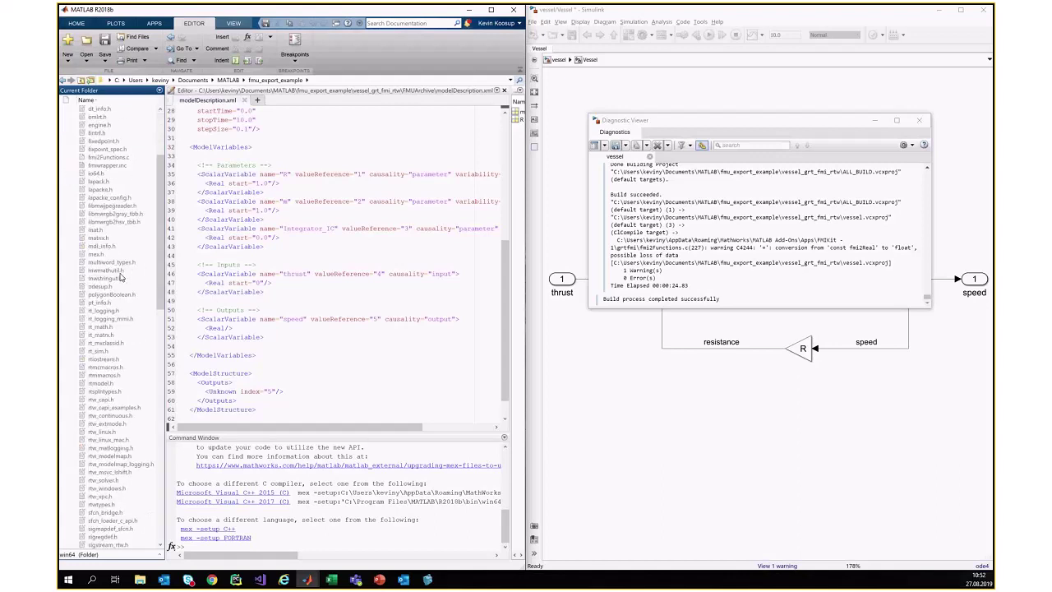
scroll(119, 279, "down", 3)
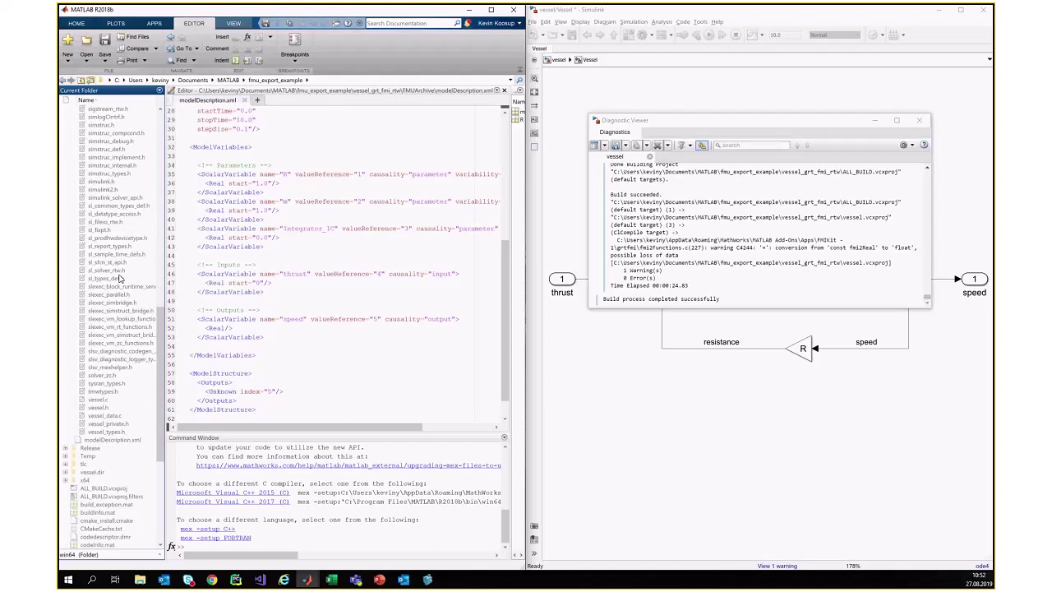
scroll(119, 278, "up", 8)
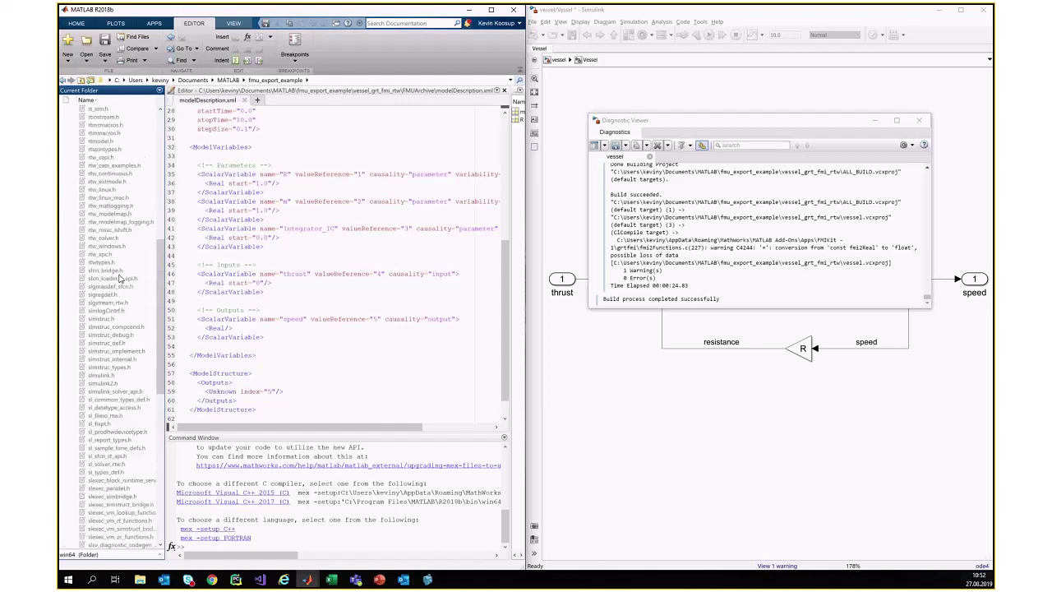
scroll(119, 279, "up", 15)
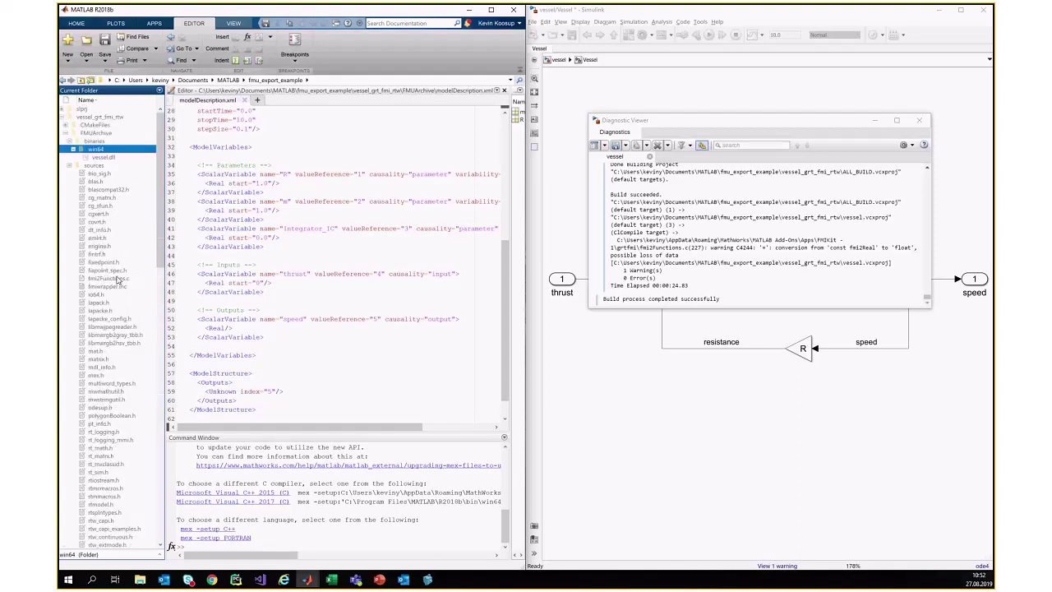
Step: Collapse the binaries and sources folders, then fold away FMUArchive
left_click(70, 142)
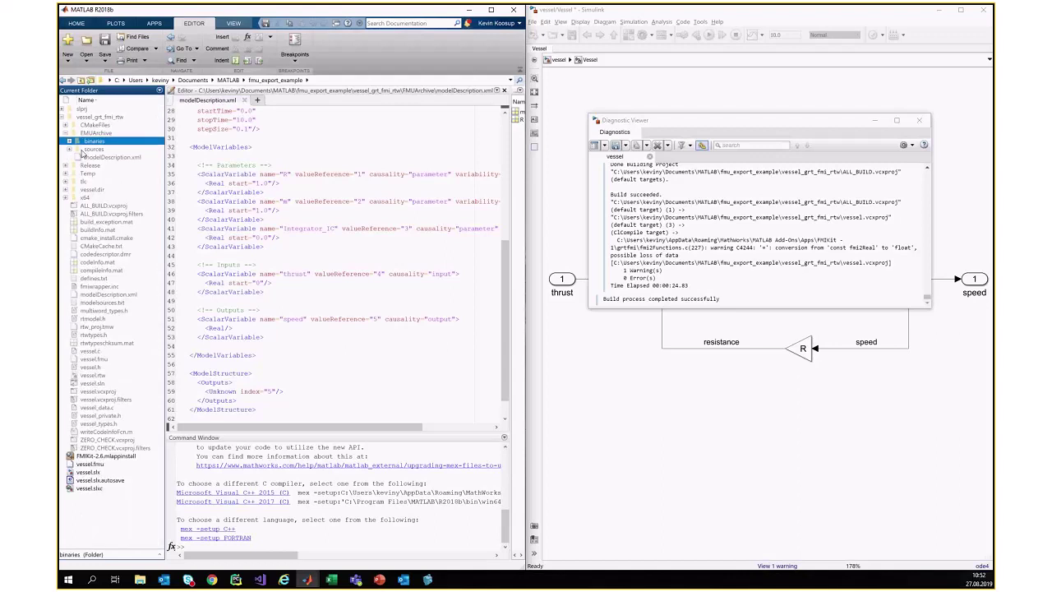
left_click(84, 149)
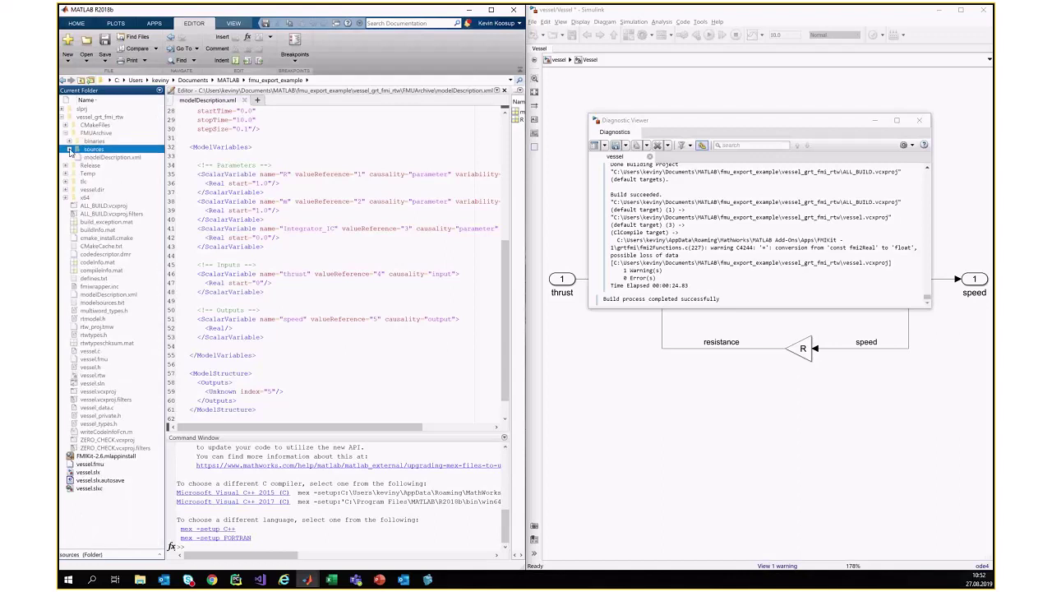
left_click(69, 149)
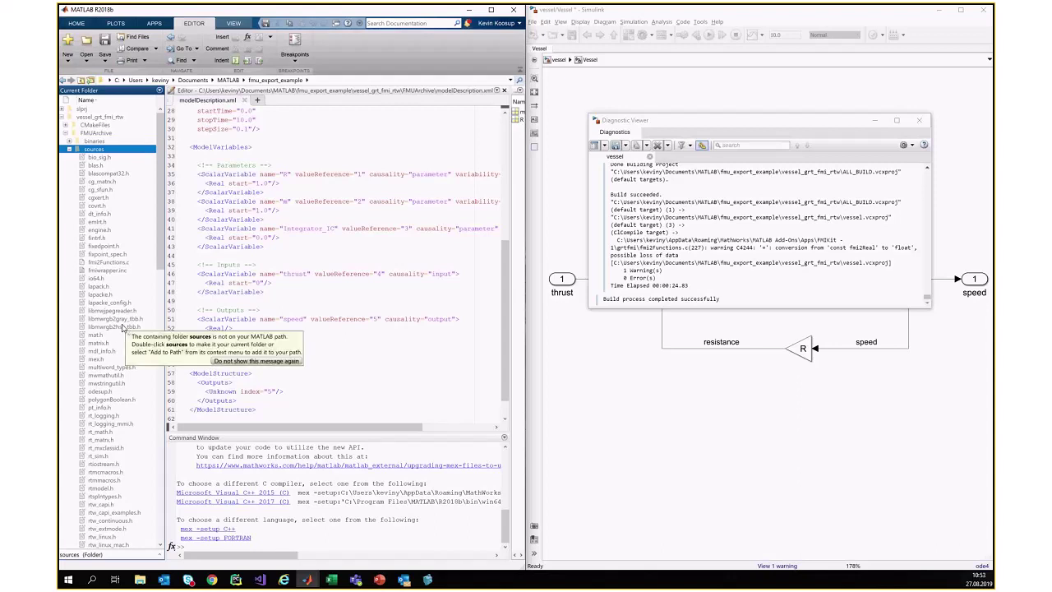
left_click(69, 148)
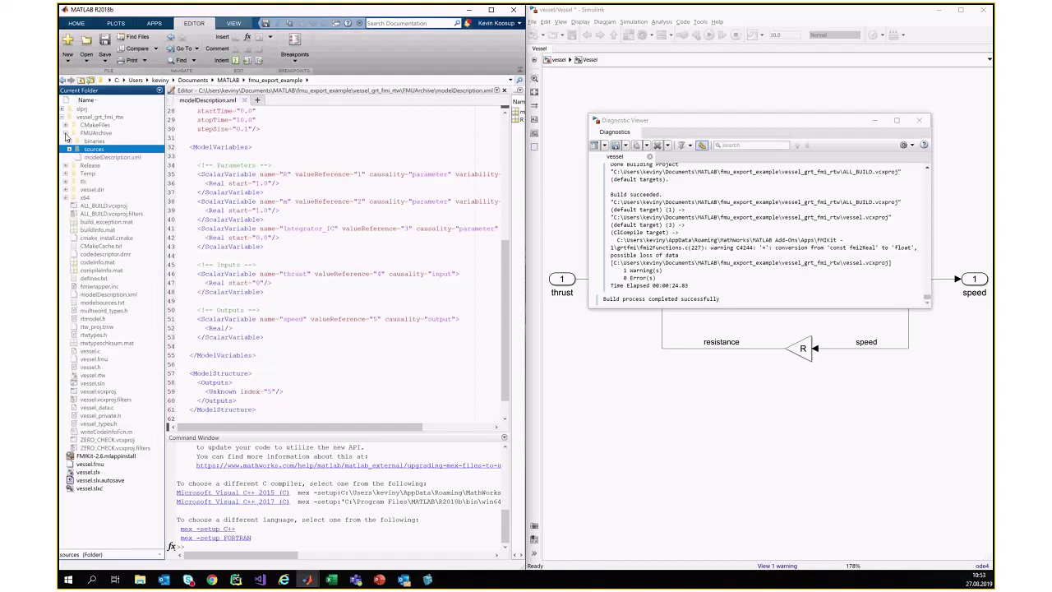
left_click(65, 134)
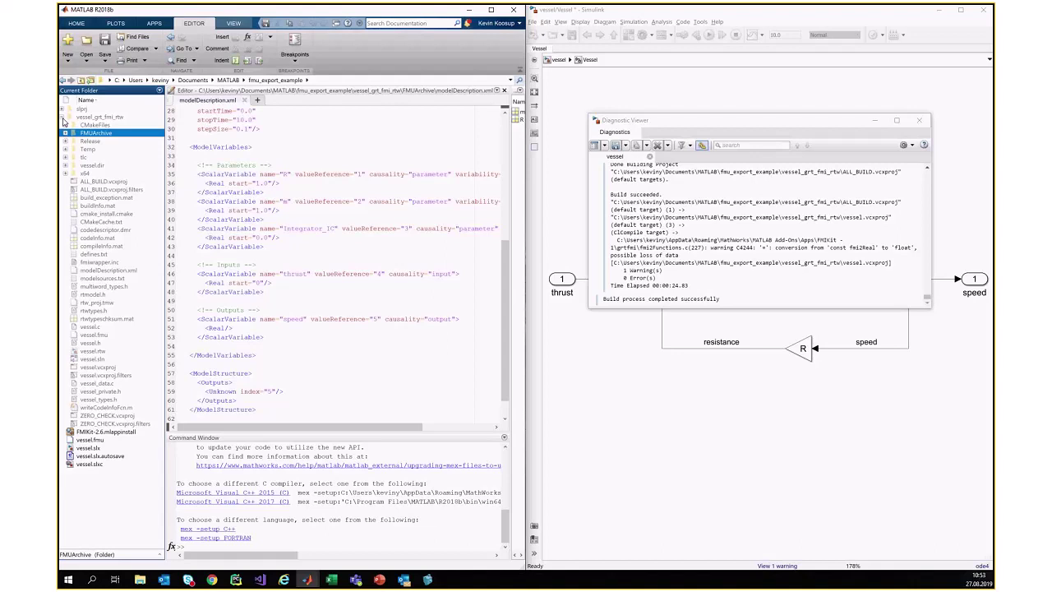